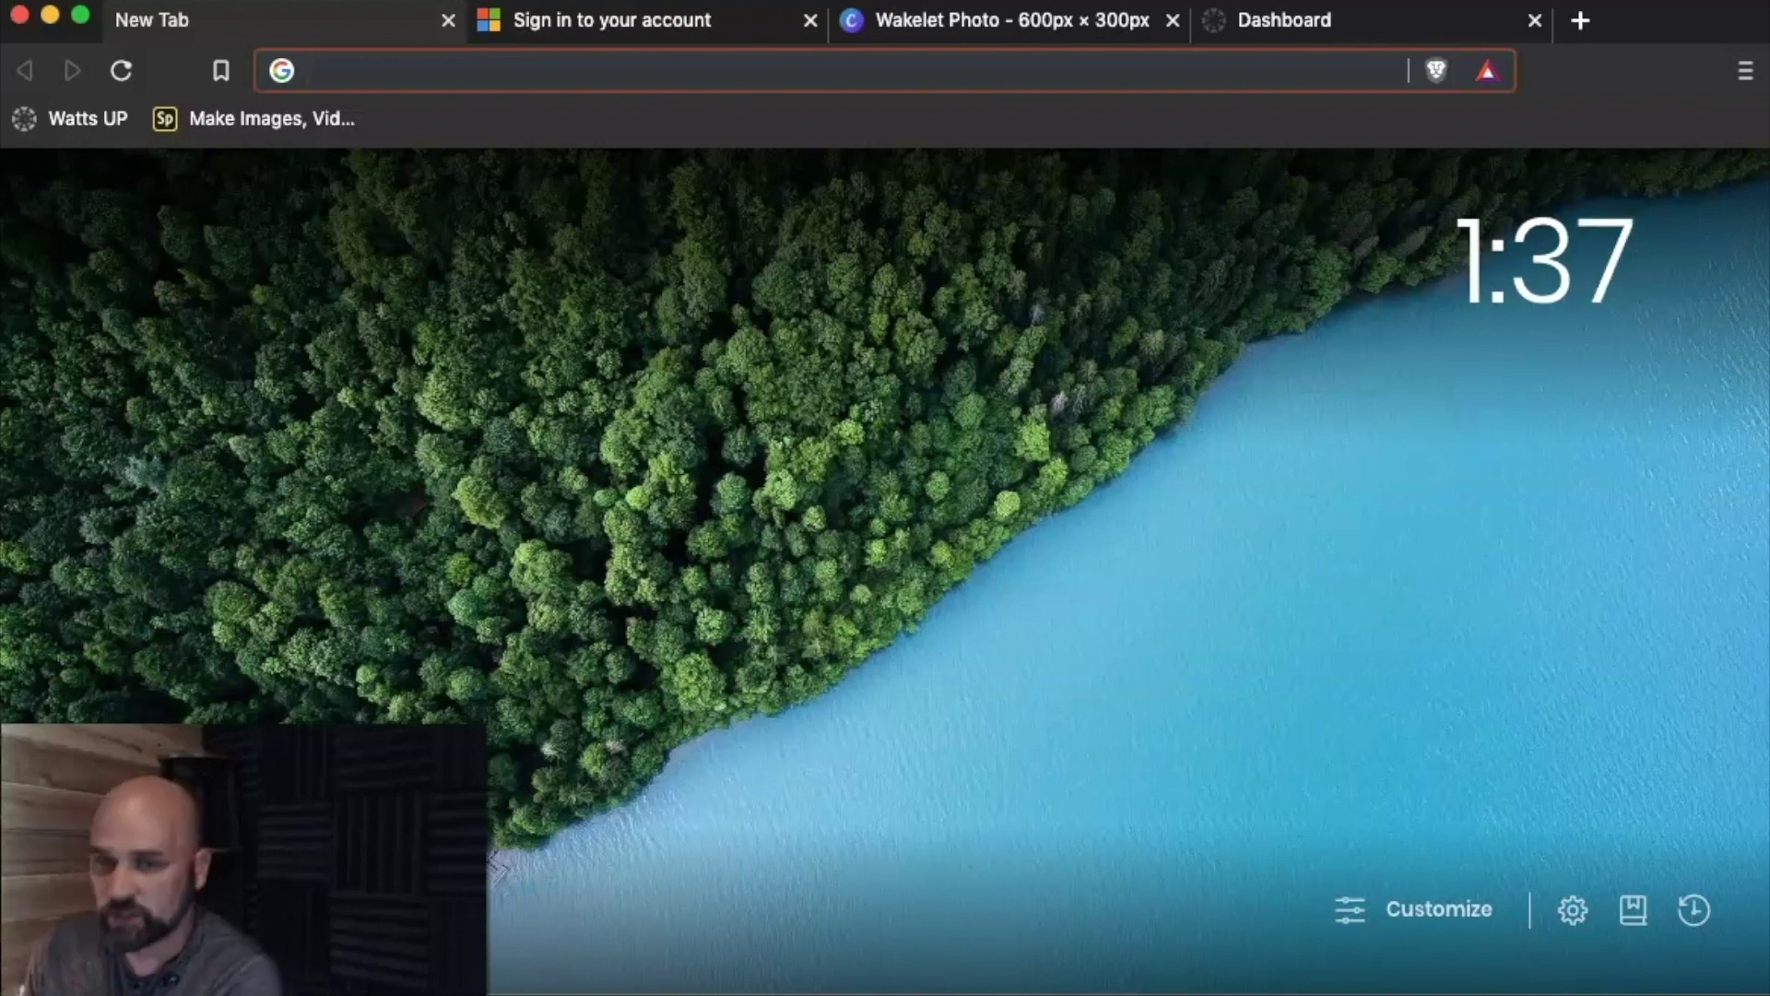
text(zooom)
Step: Correct the mistyped district Zoom URL and load the site
key(BackSpace)
key(BackSpace)
text(m.pwcsp)
key(BackSpace)
text(backpack.com)
key(Return)
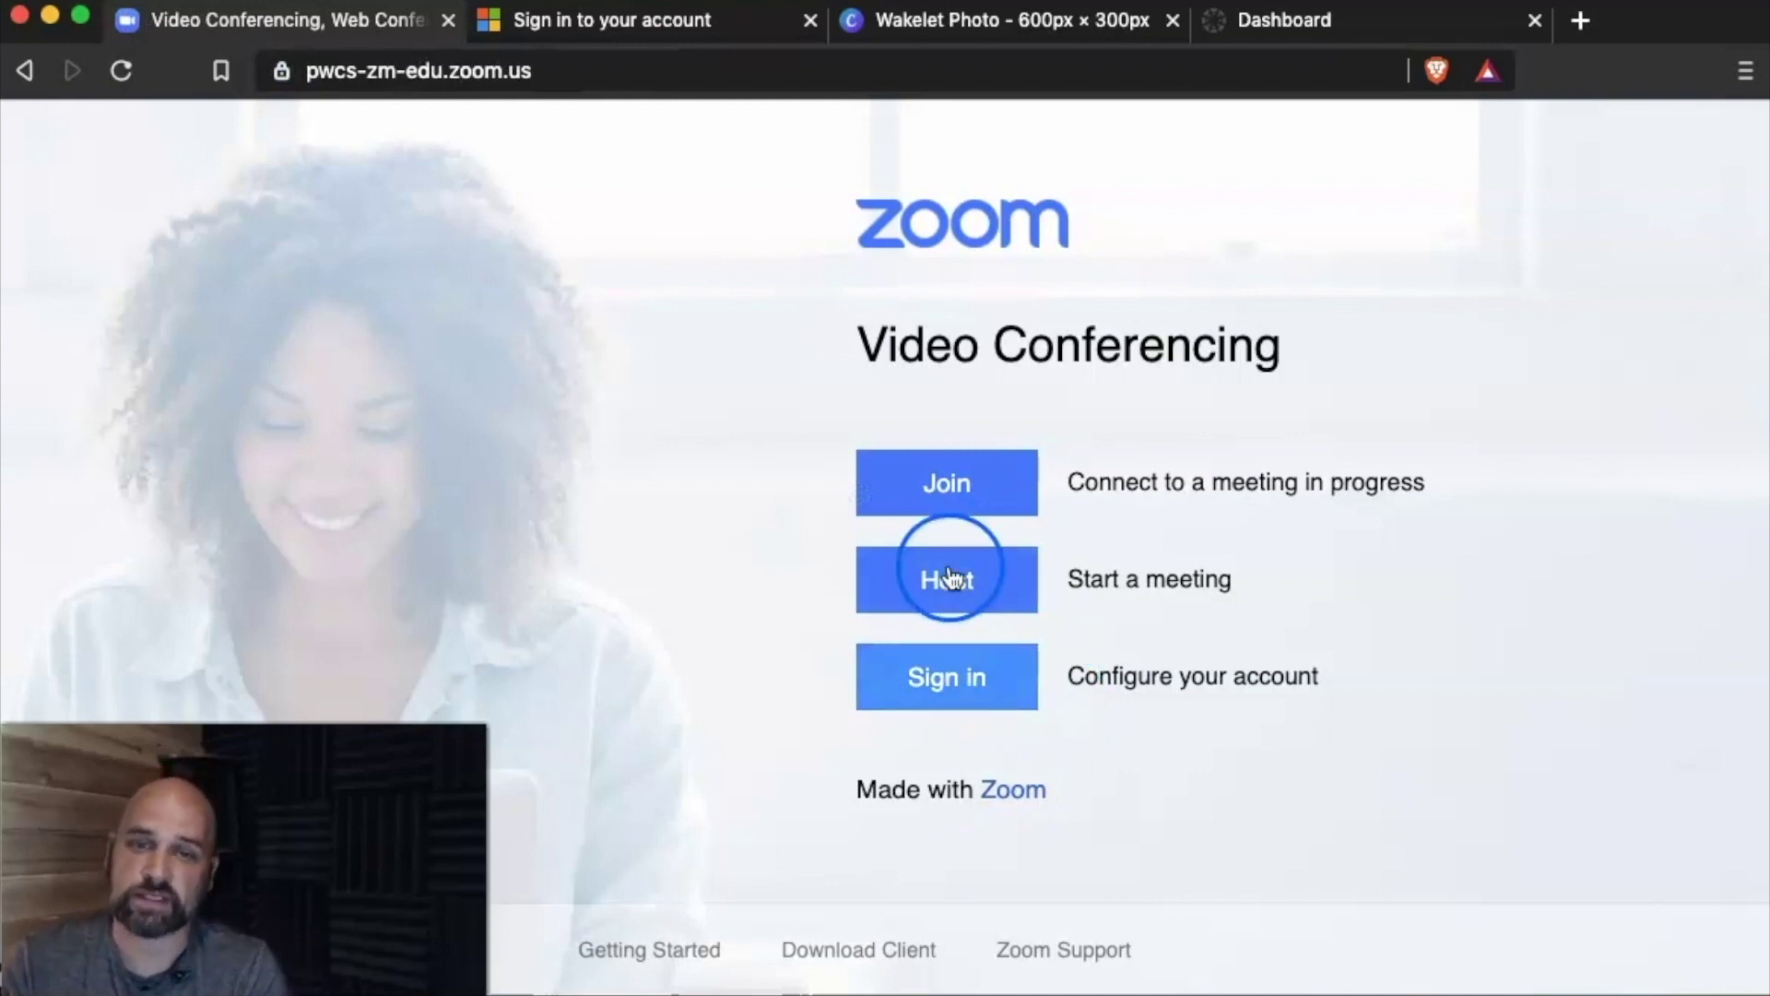
Step: Sign in with the school Microsoft account and password from Host, declining to stay signed in
click(685, 24)
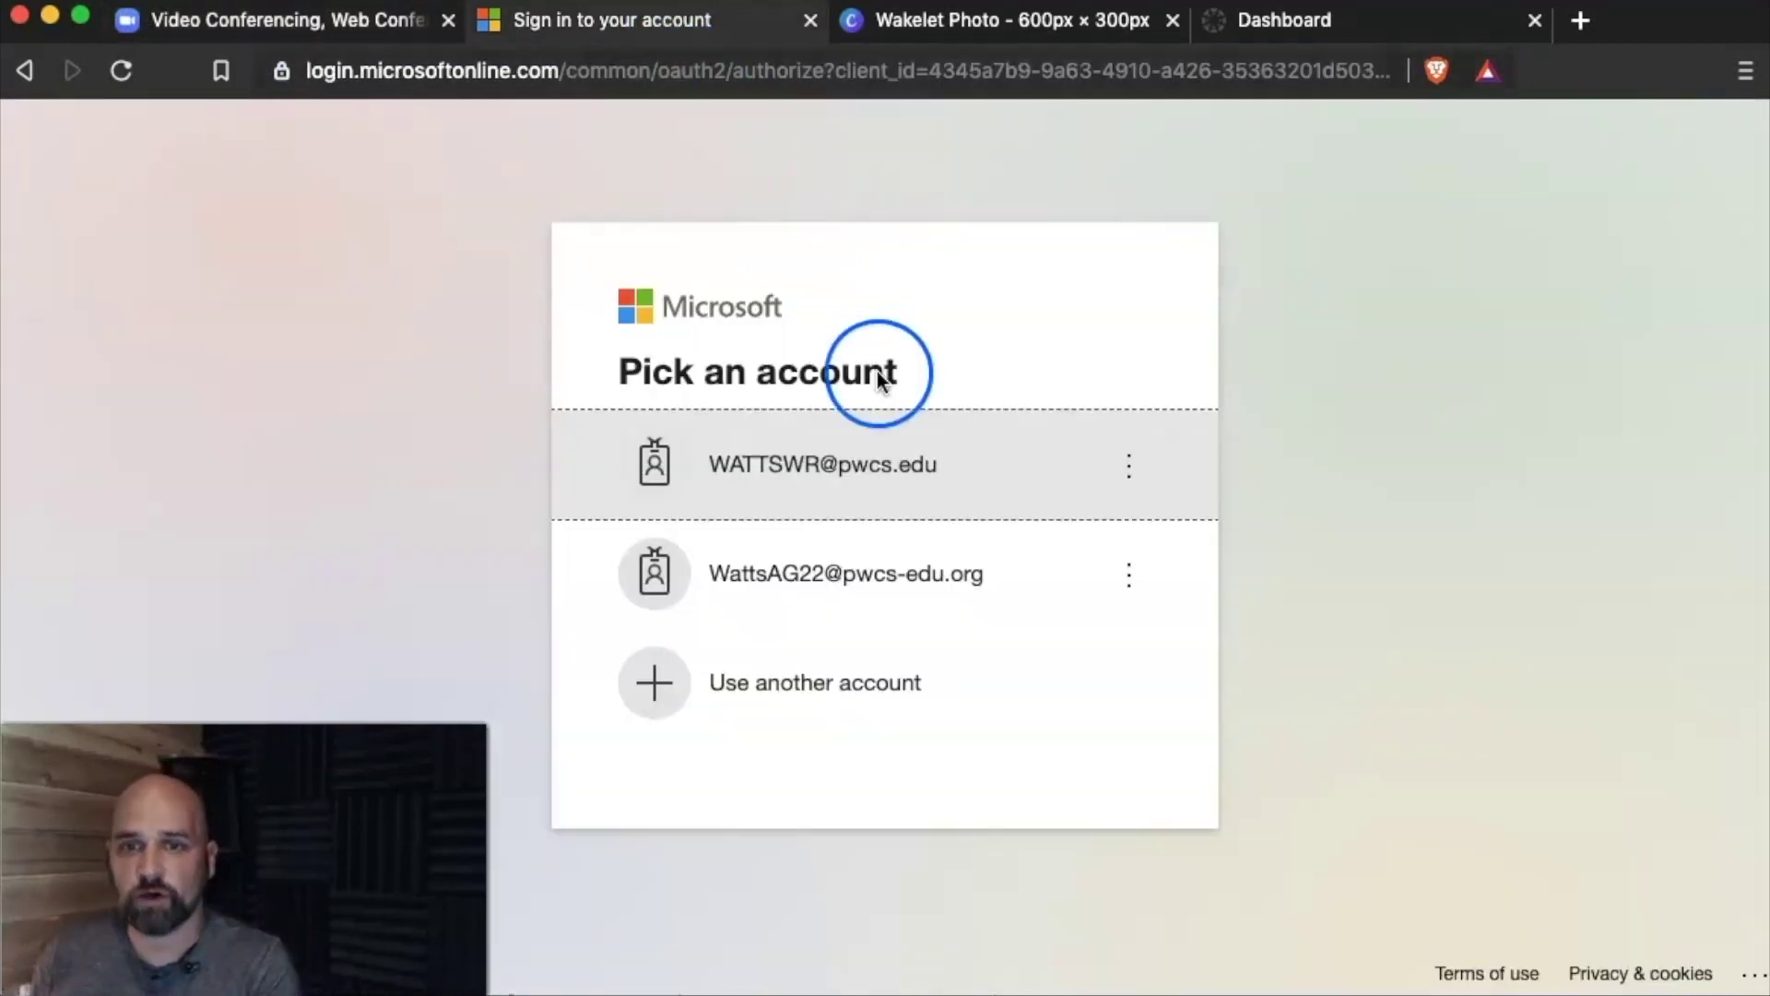
click(902, 474)
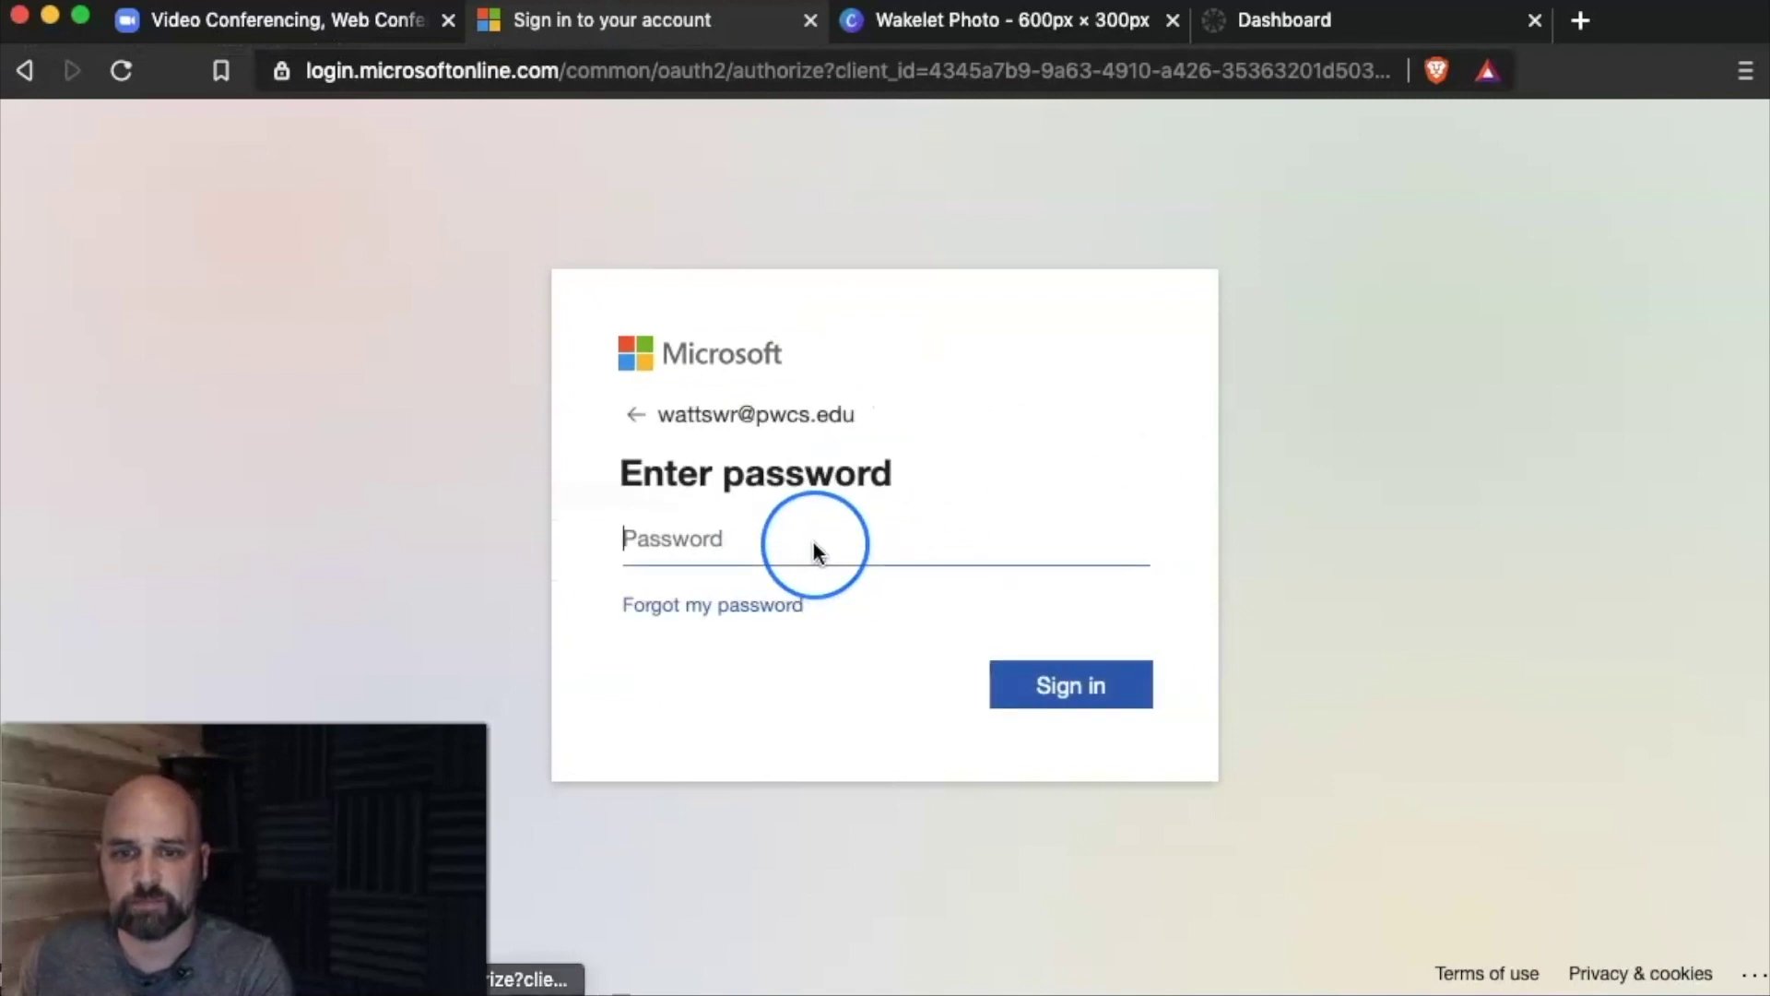
click(813, 543)
text(•••••••••)
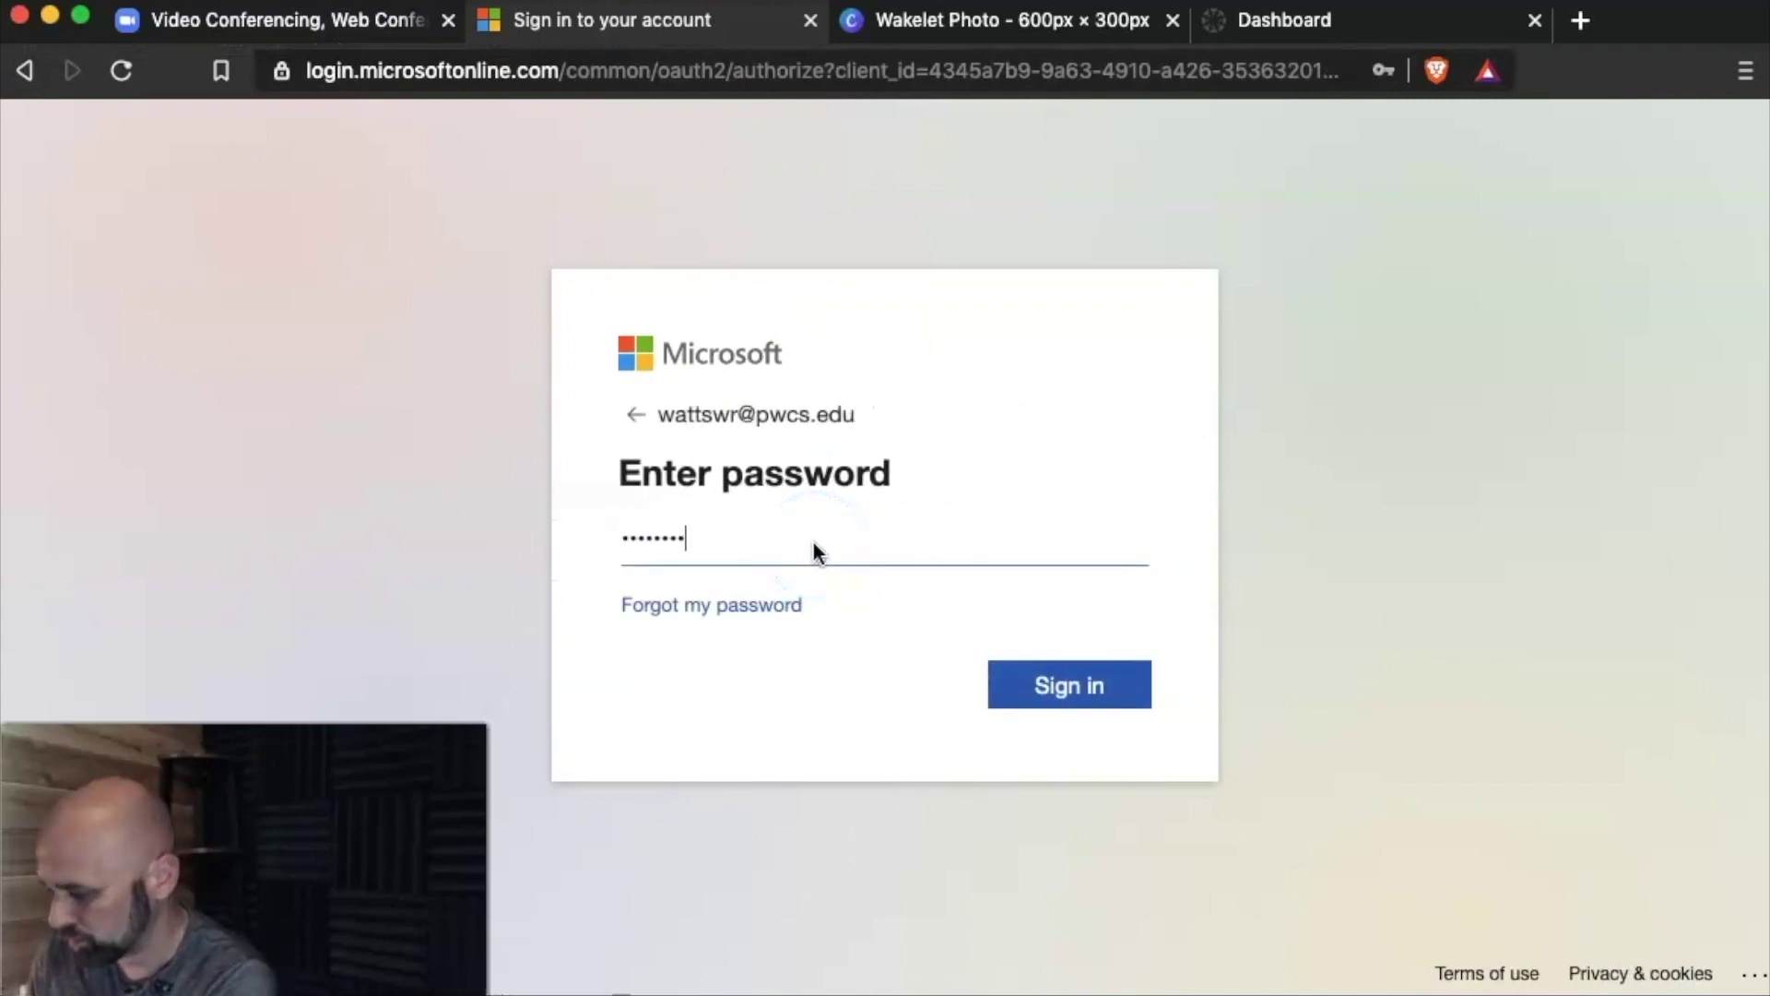
text(•)
key(Return)
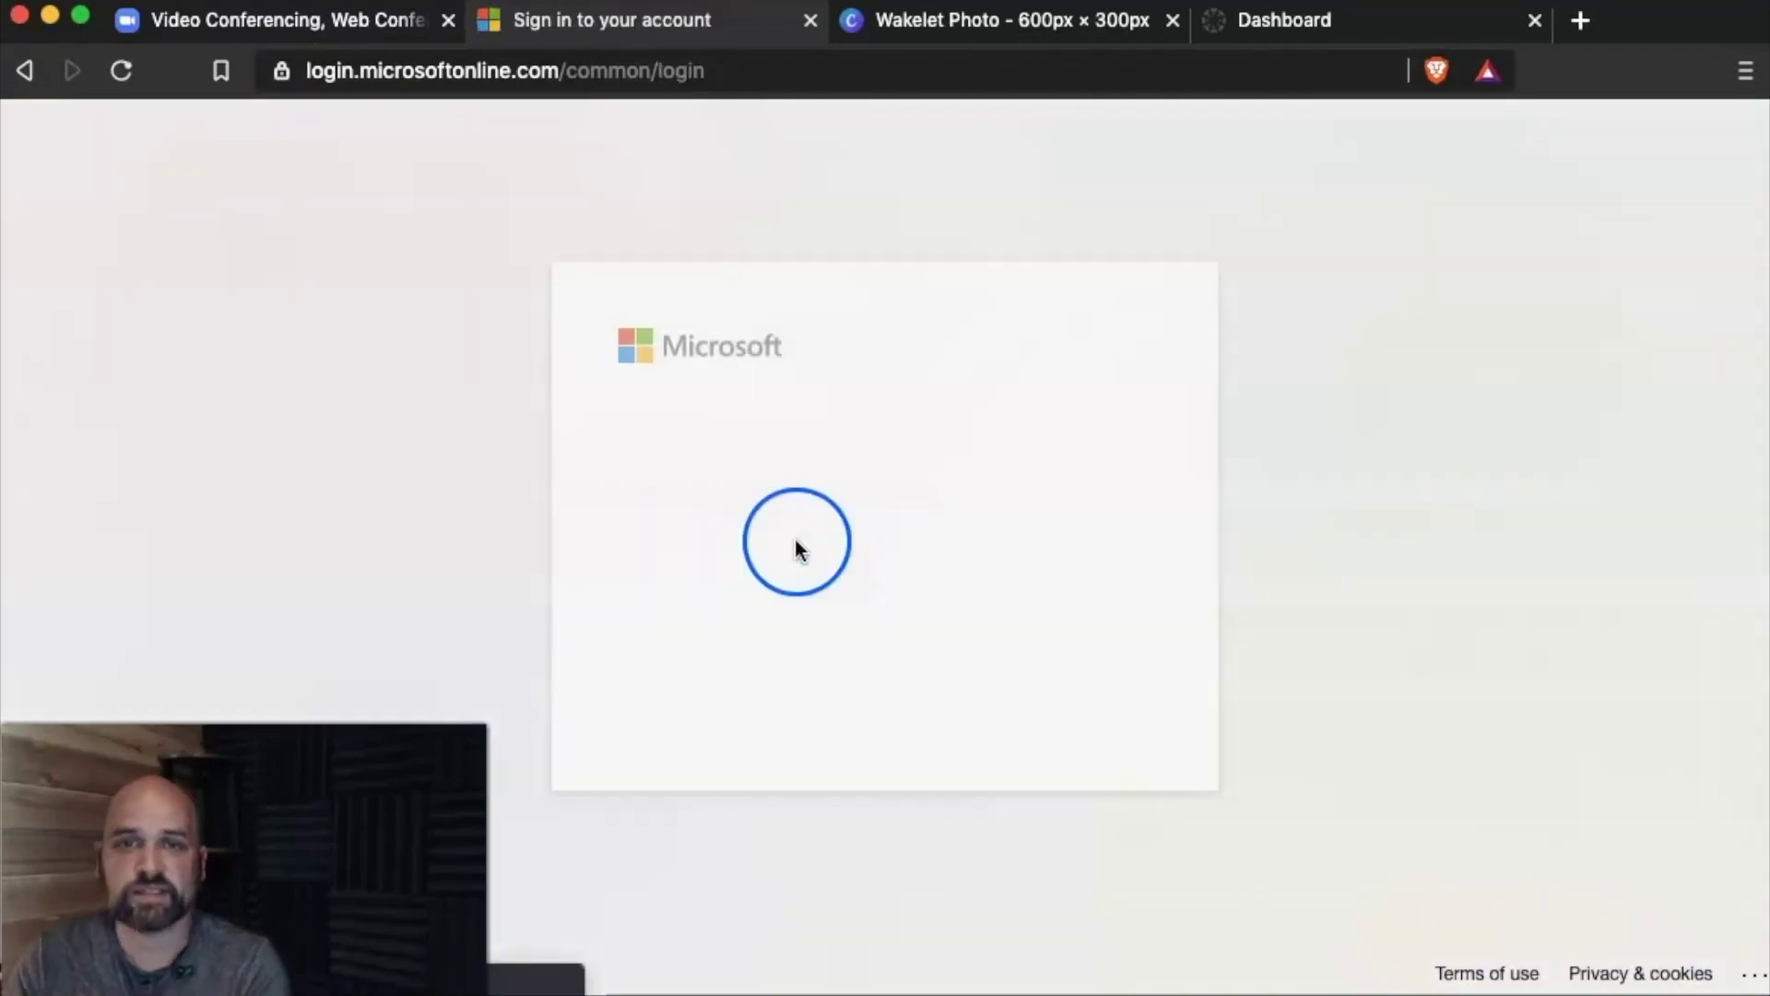
click(923, 708)
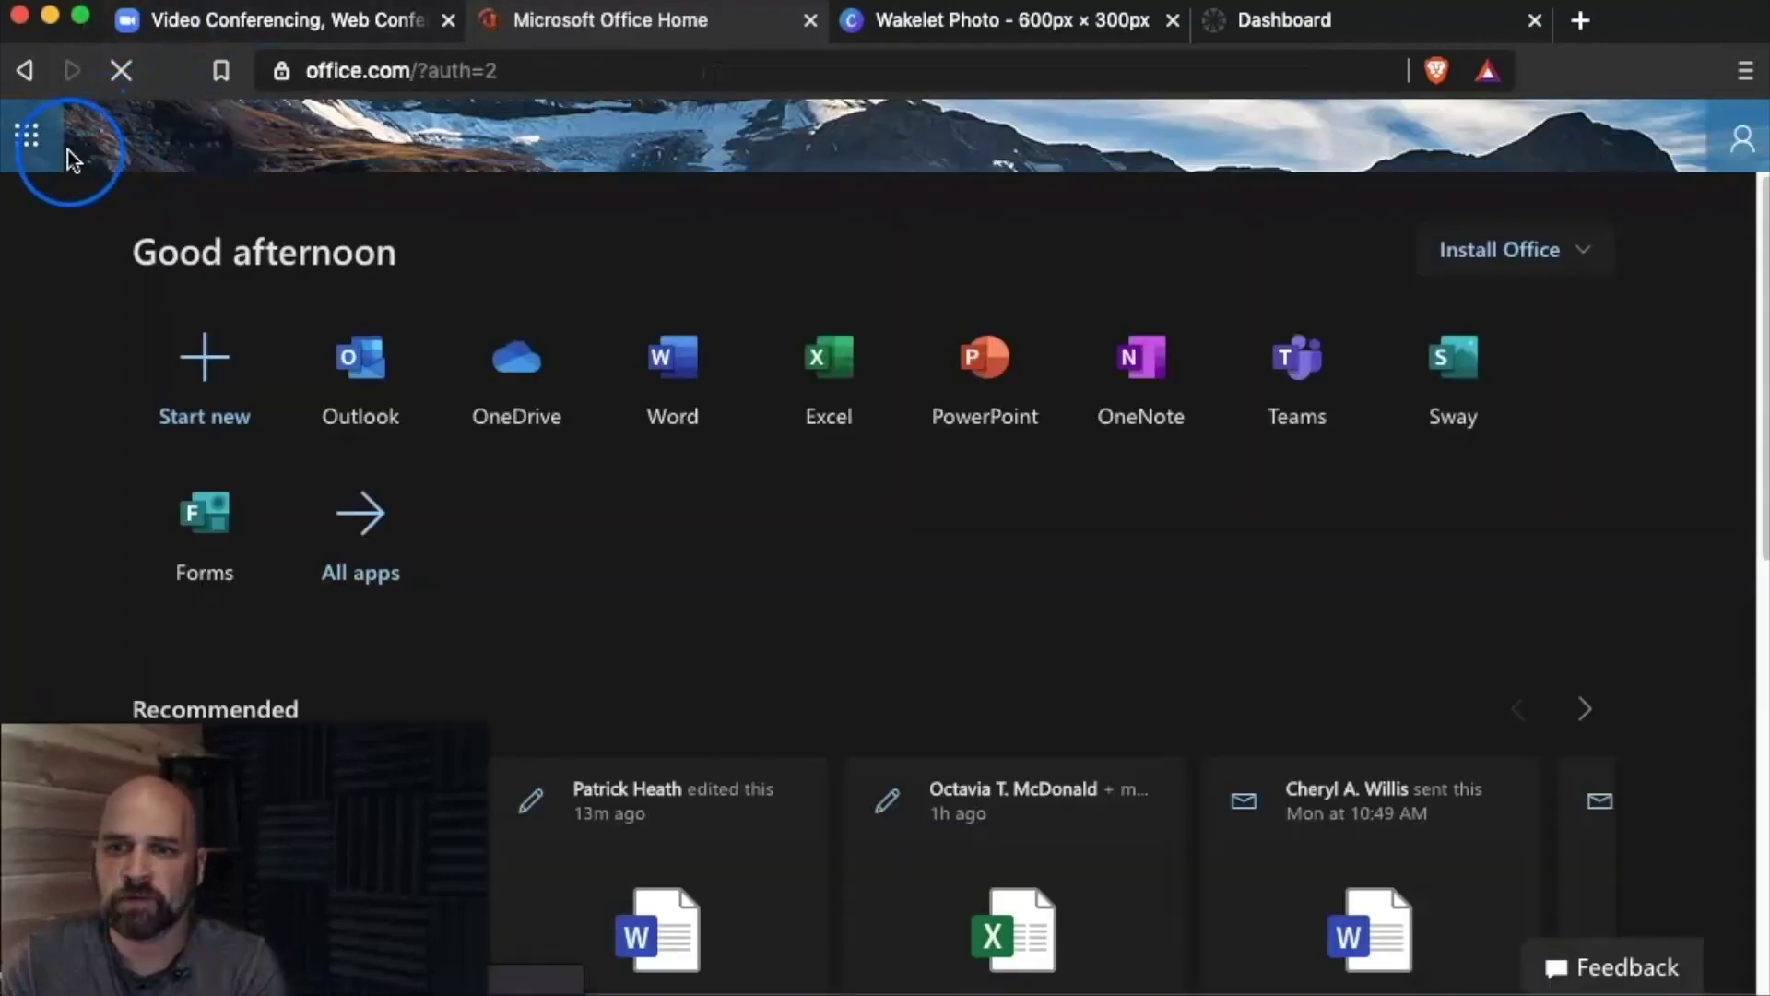
Step: Launch Zoom from Office 365's All apps list and sign in to the district Zoom account
click(31, 138)
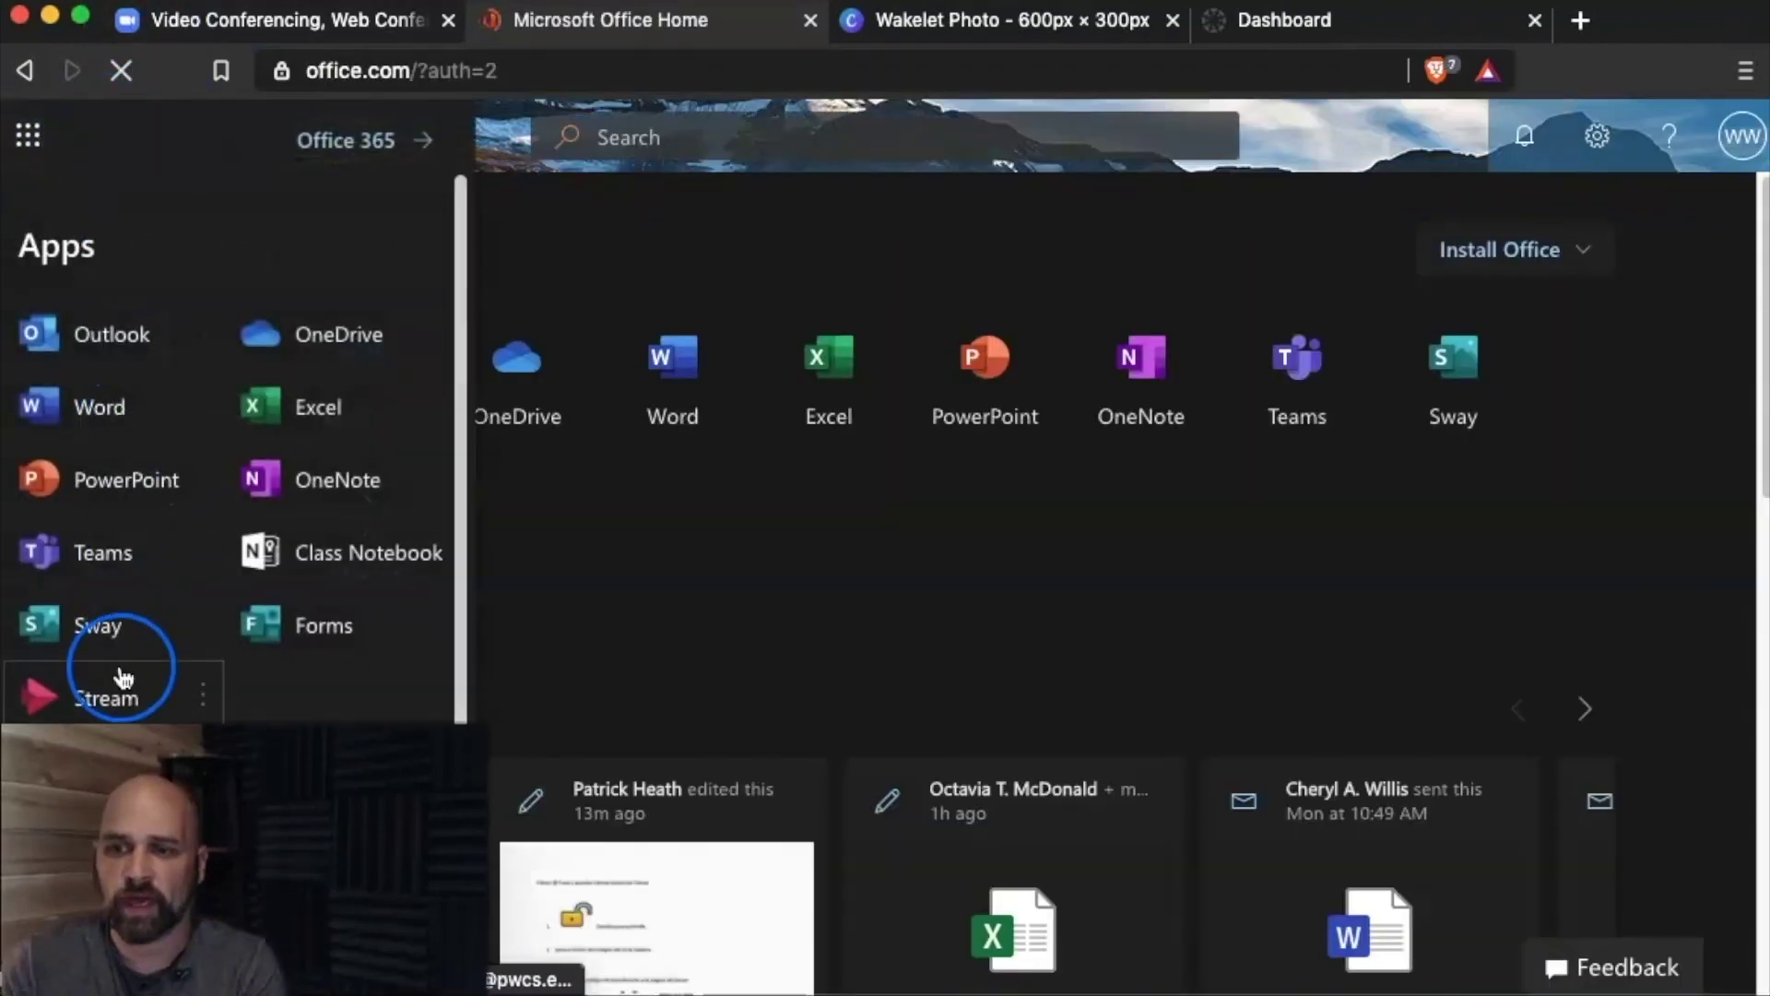
click(69, 641)
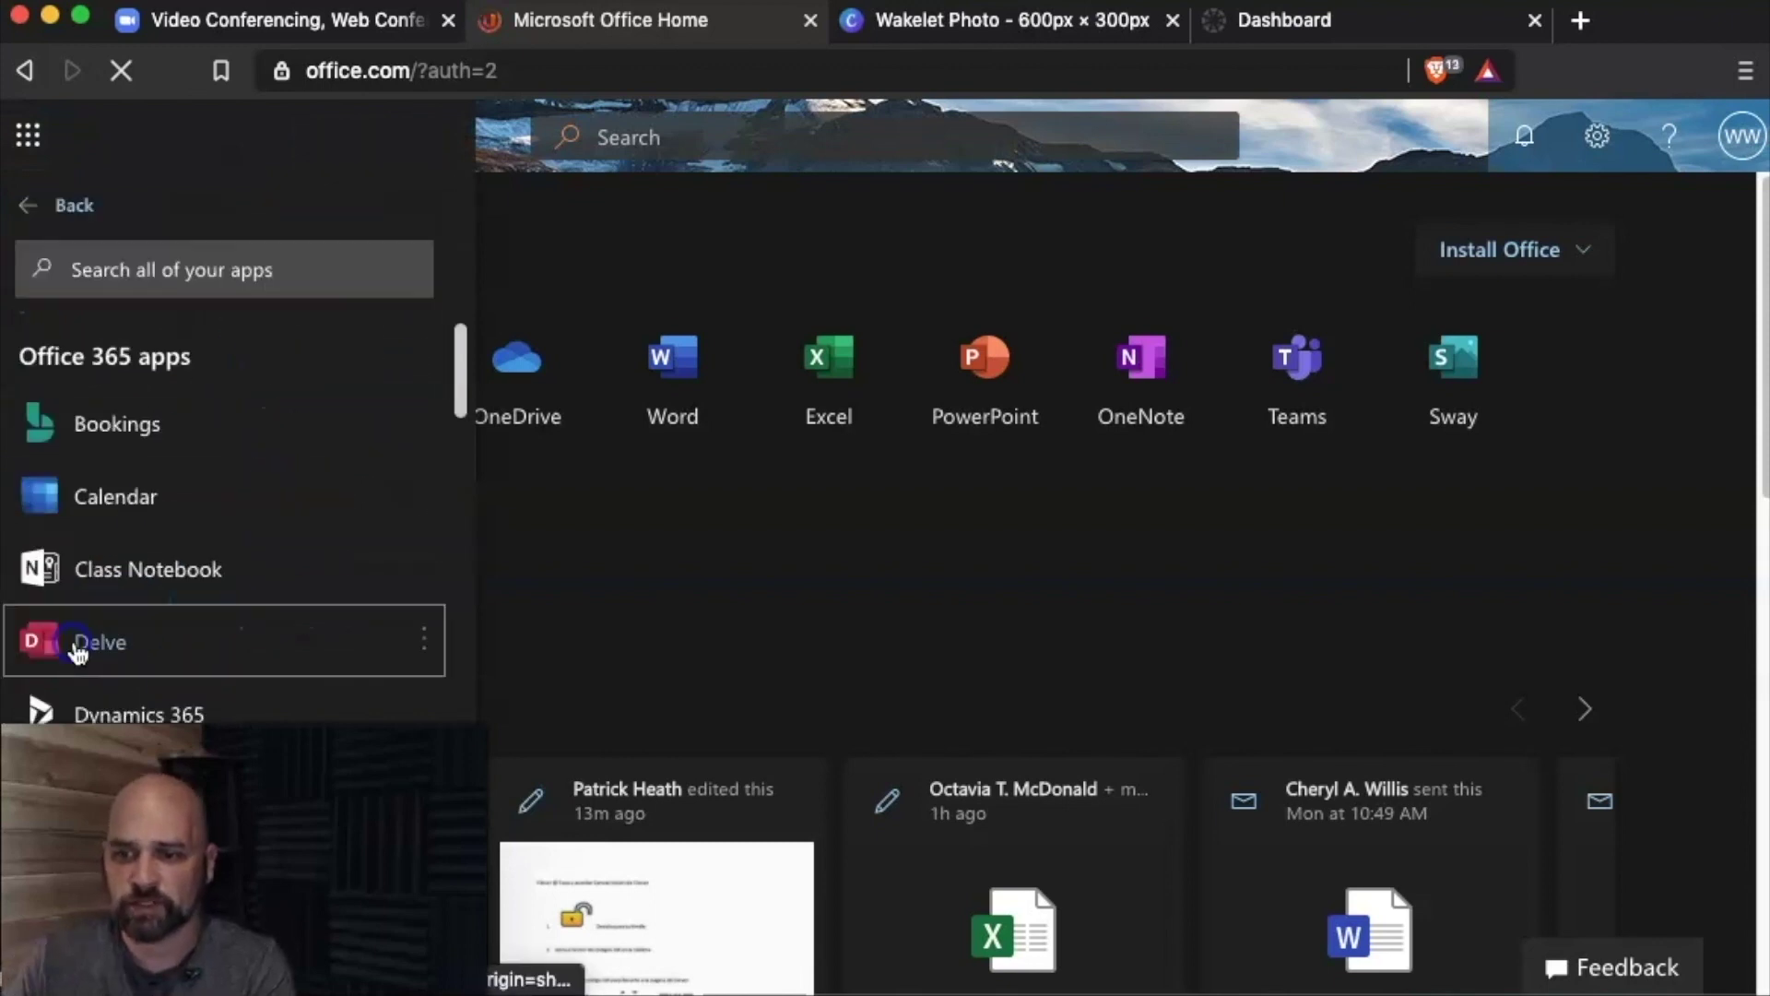
click(166, 277)
text(zoo)
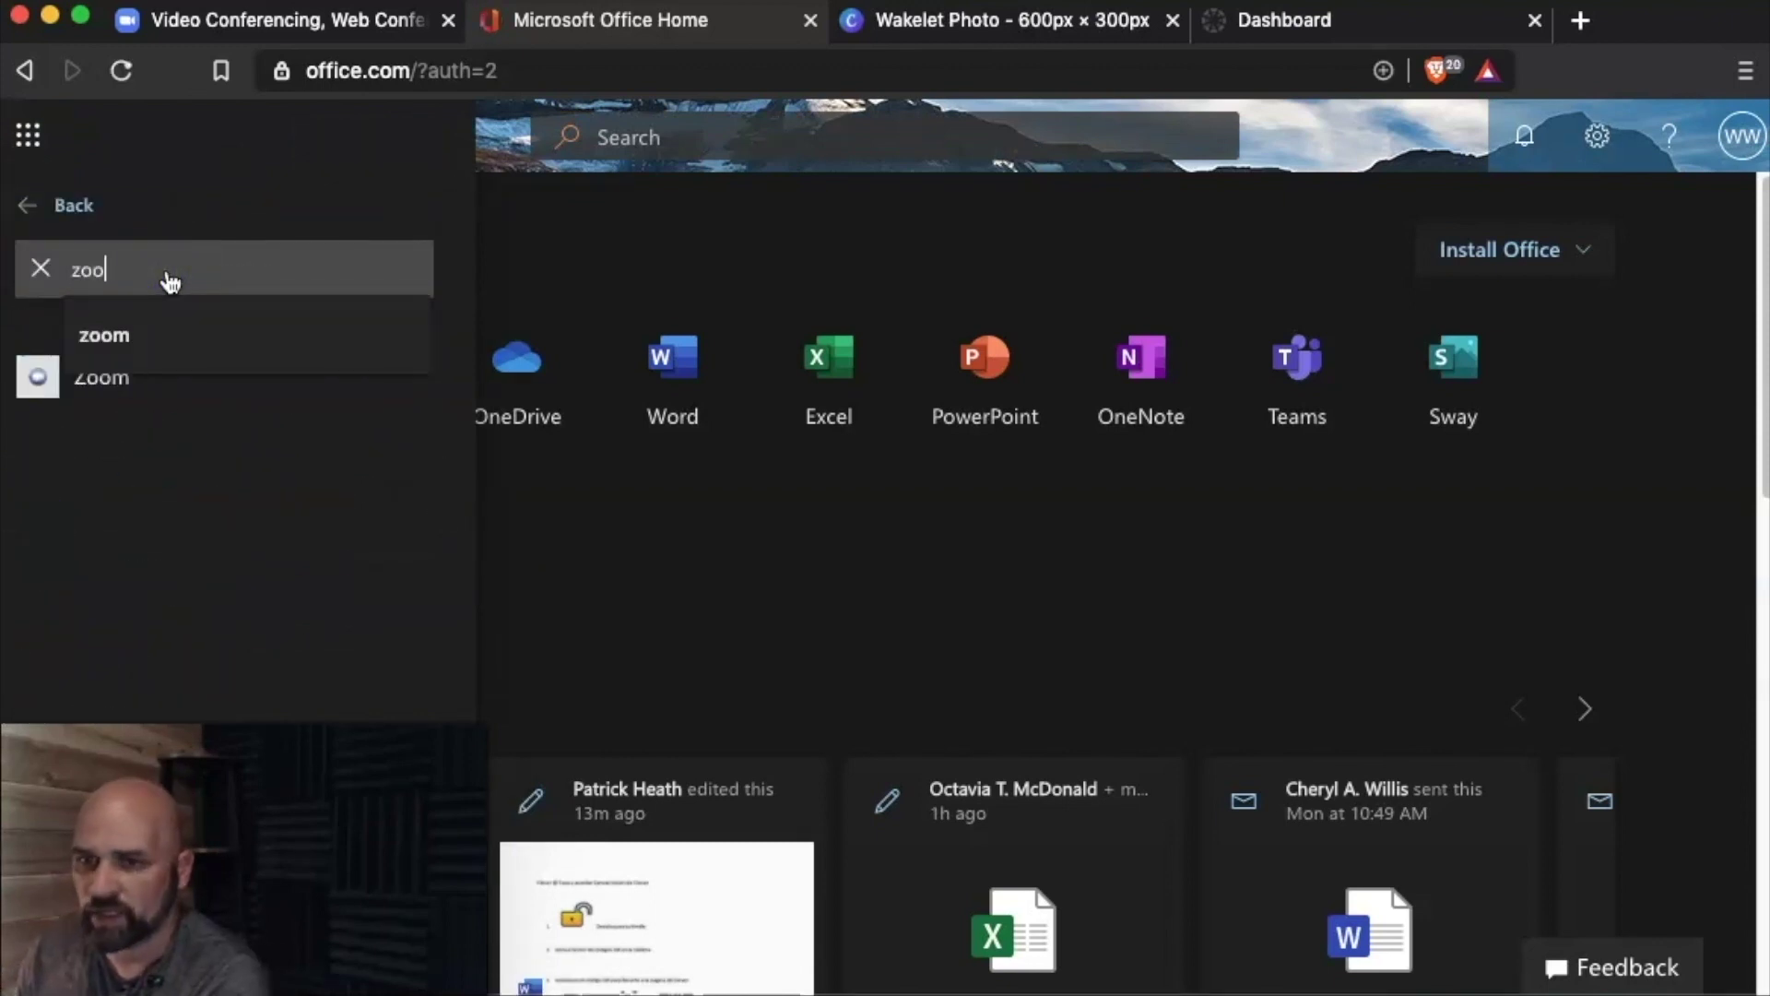
text(m)
click(143, 378)
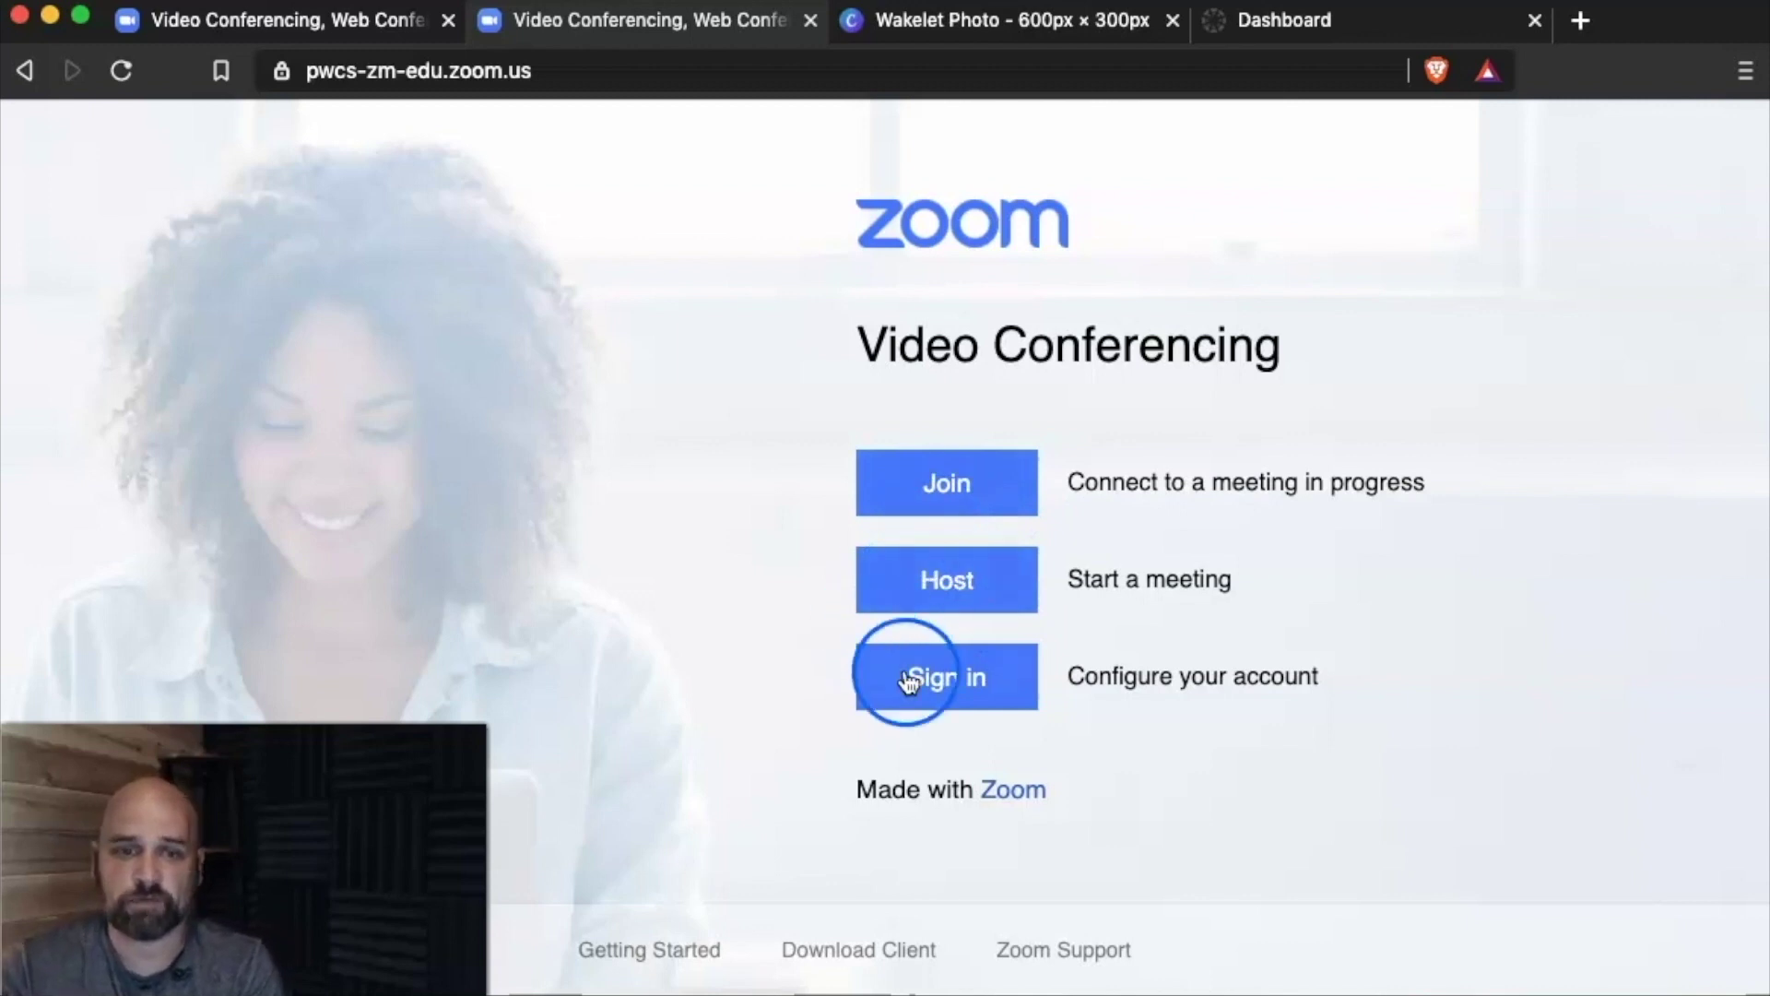
click(951, 692)
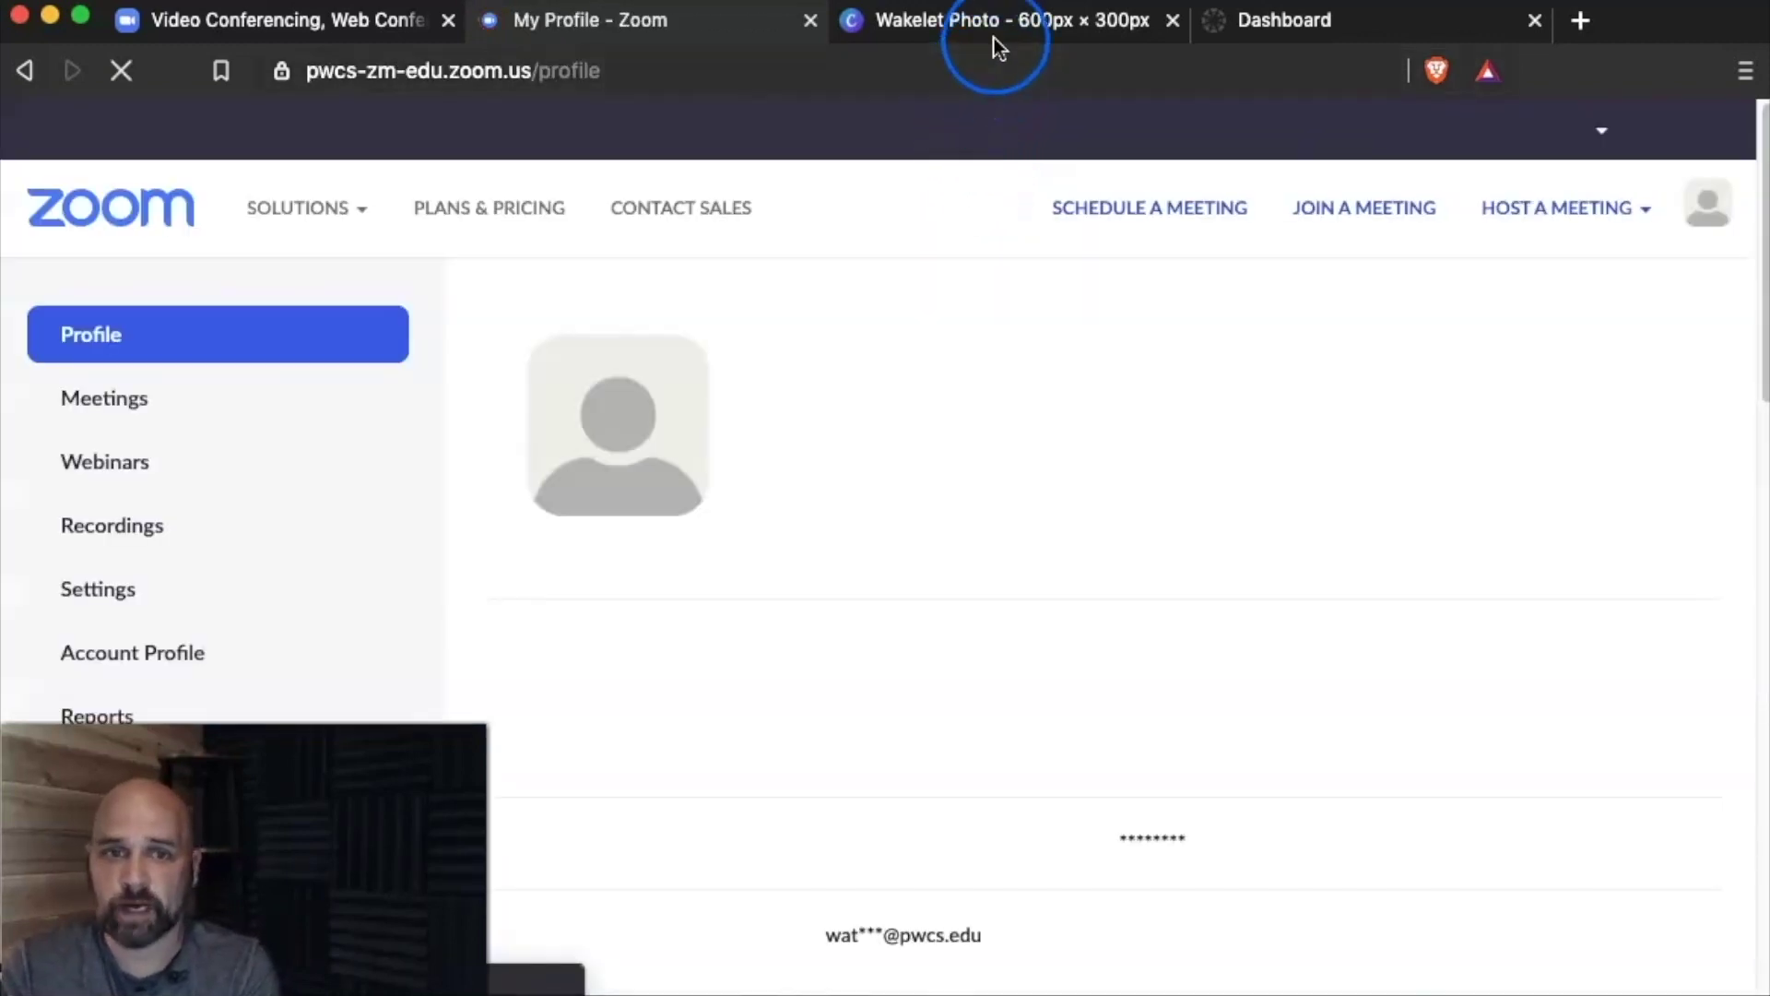
click(997, 25)
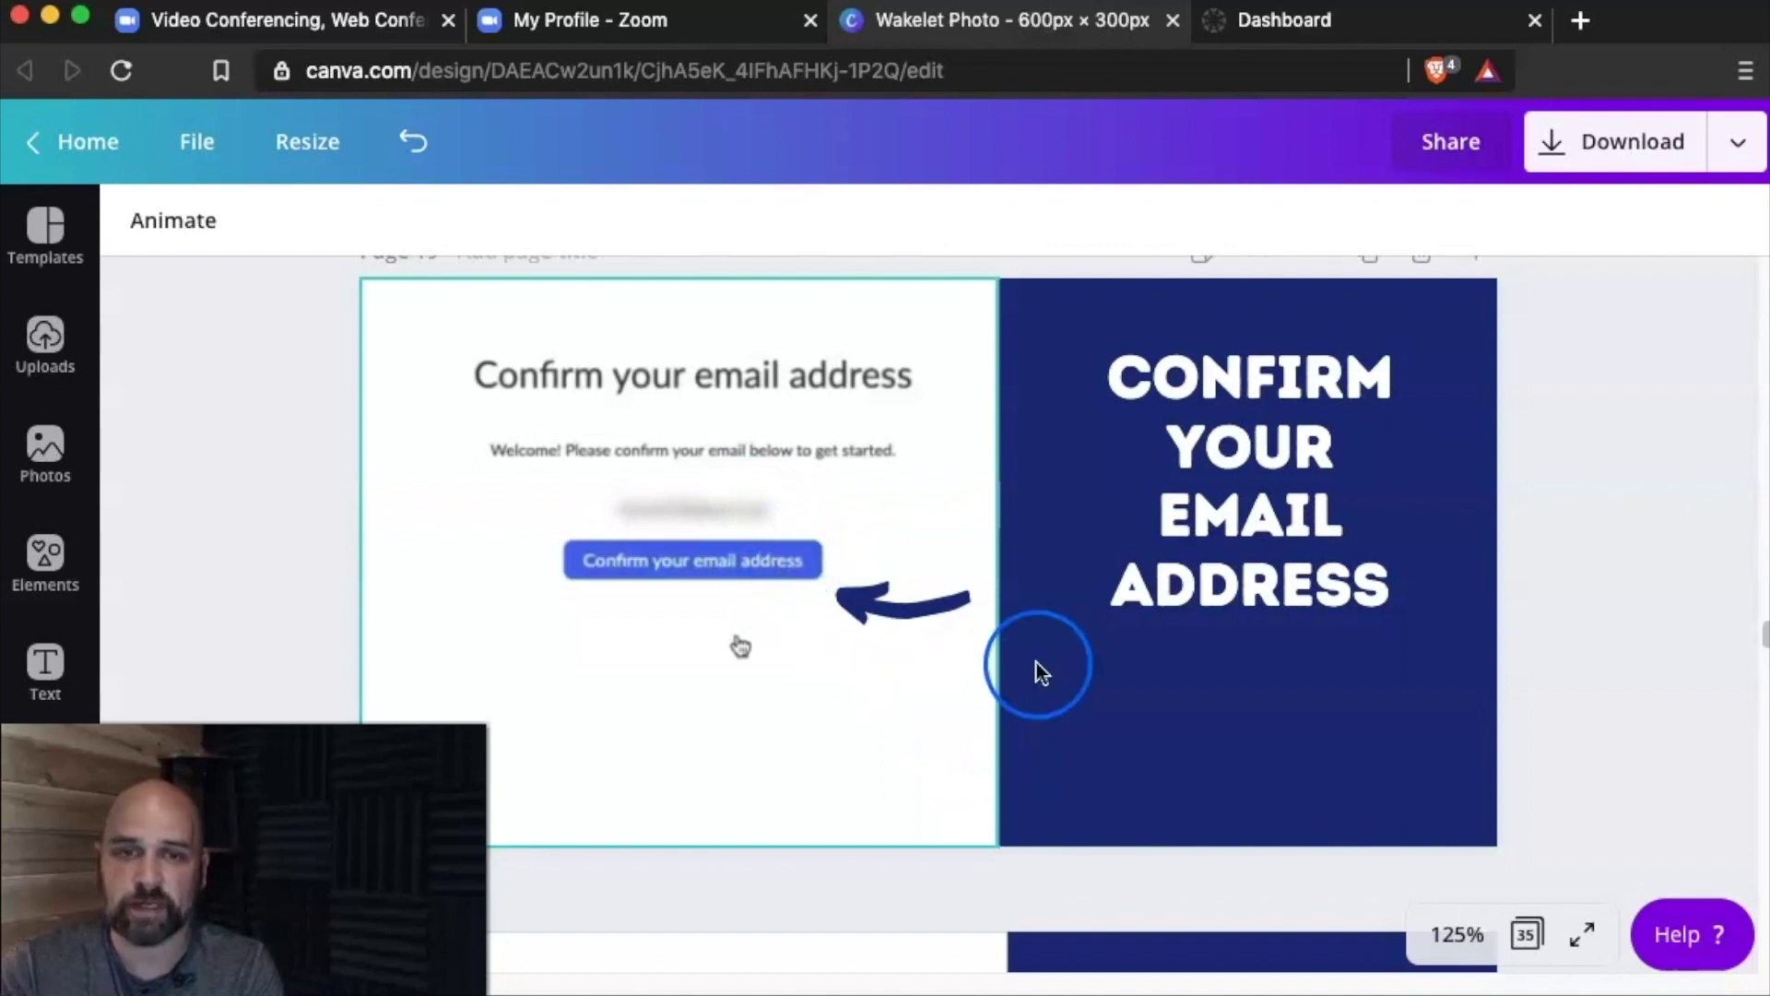
scroll(1649, 765, down, 5)
scroll(1646, 774, down, 2)
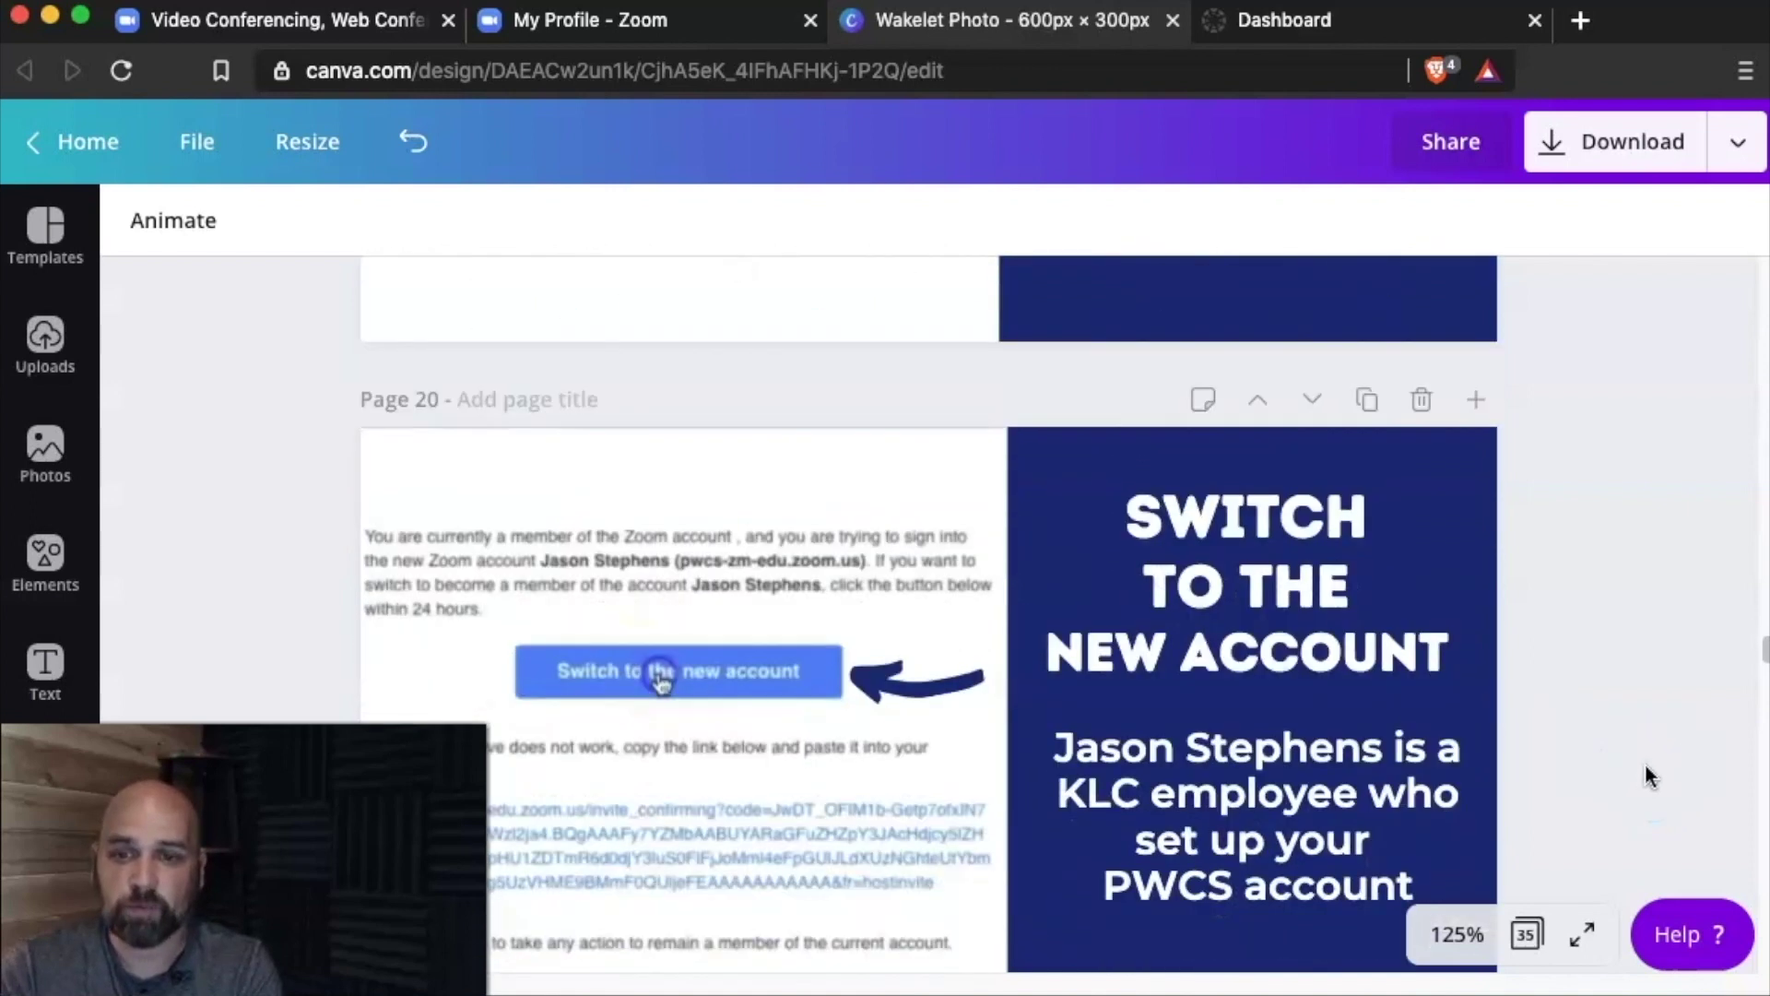
scroll(1646, 775, down, 1)
scroll(1646, 775, down, 1)
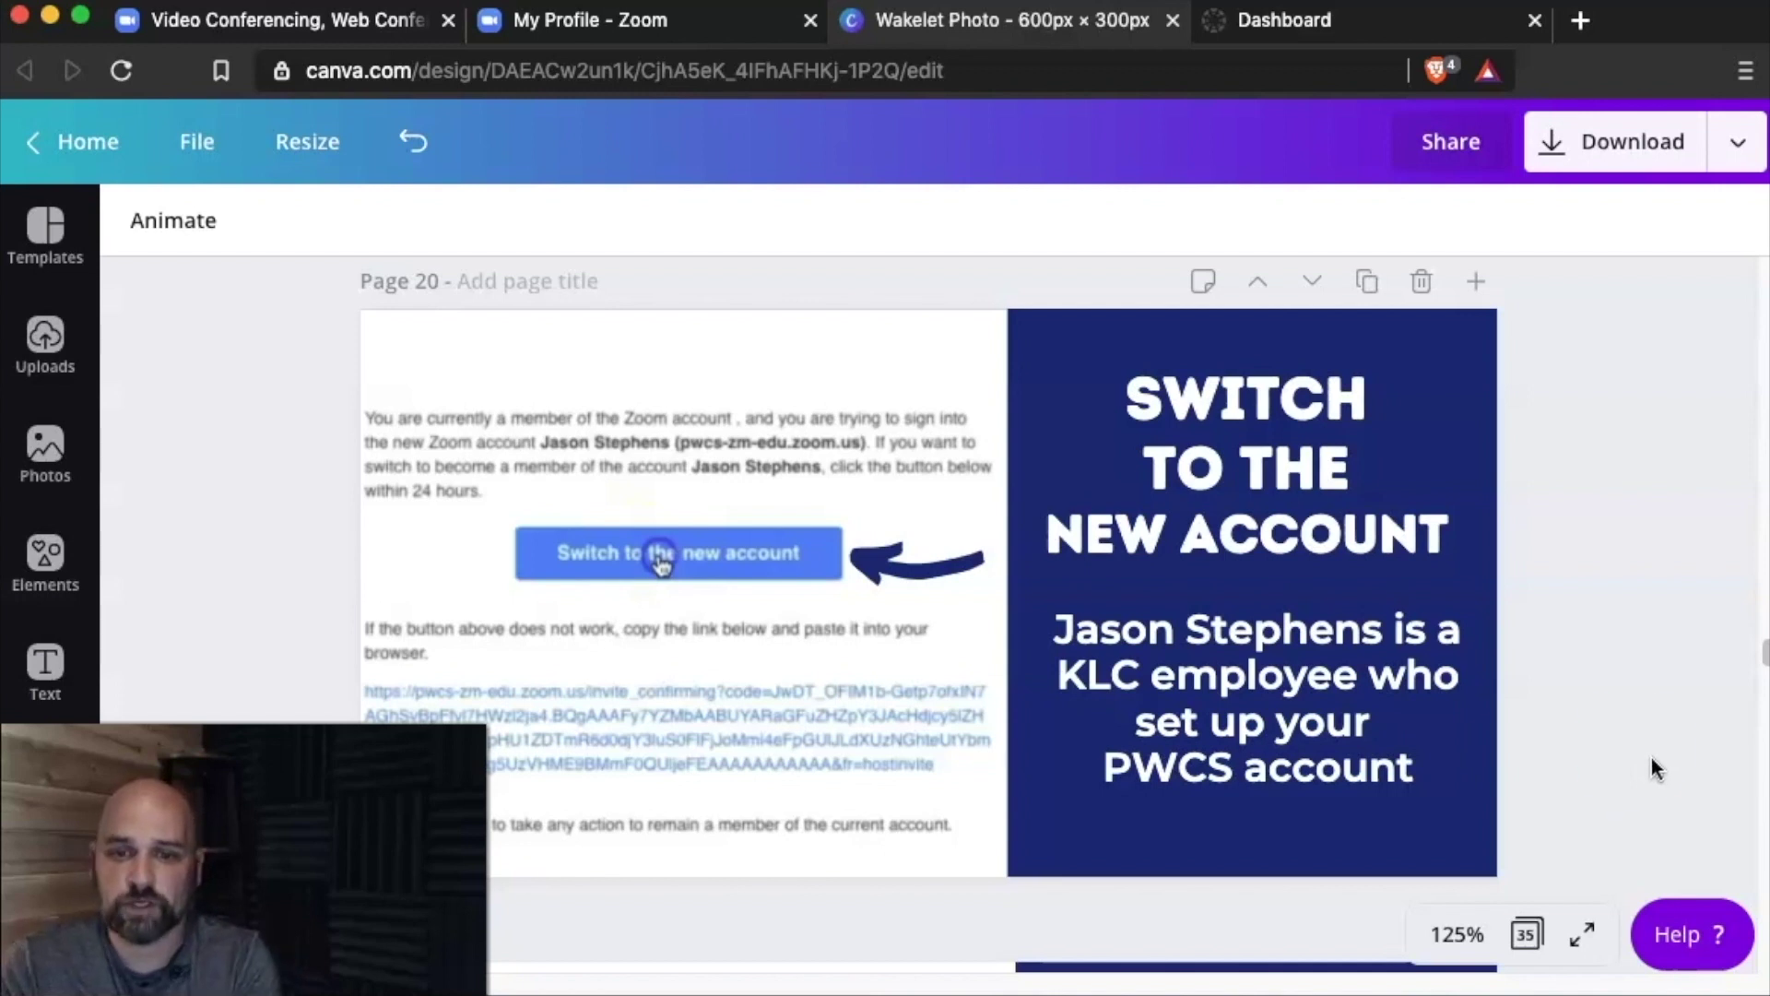
Step: Review Canva slides 20 and 21 on acknowledging the switch to the district account
click(1611, 737)
scroll(1611, 740, down, 3)
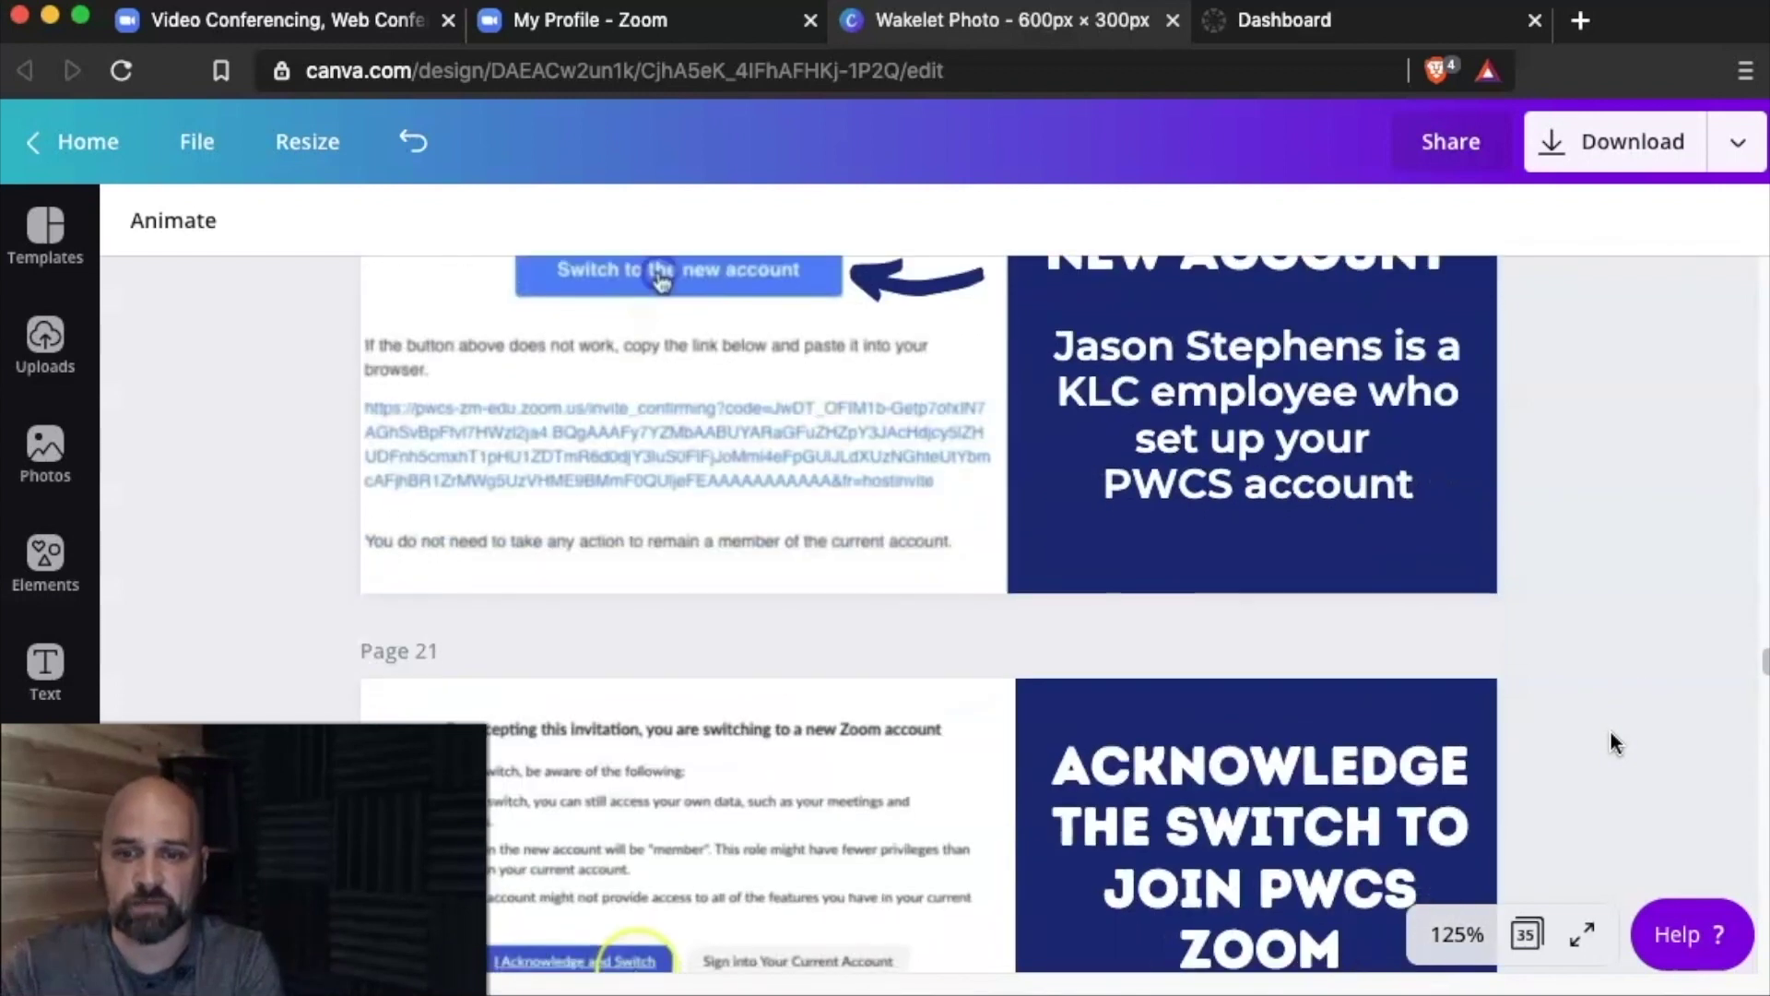
scroll(1610, 740, down, 5)
scroll(1611, 740, up, 1)
scroll(1614, 748, up, 2)
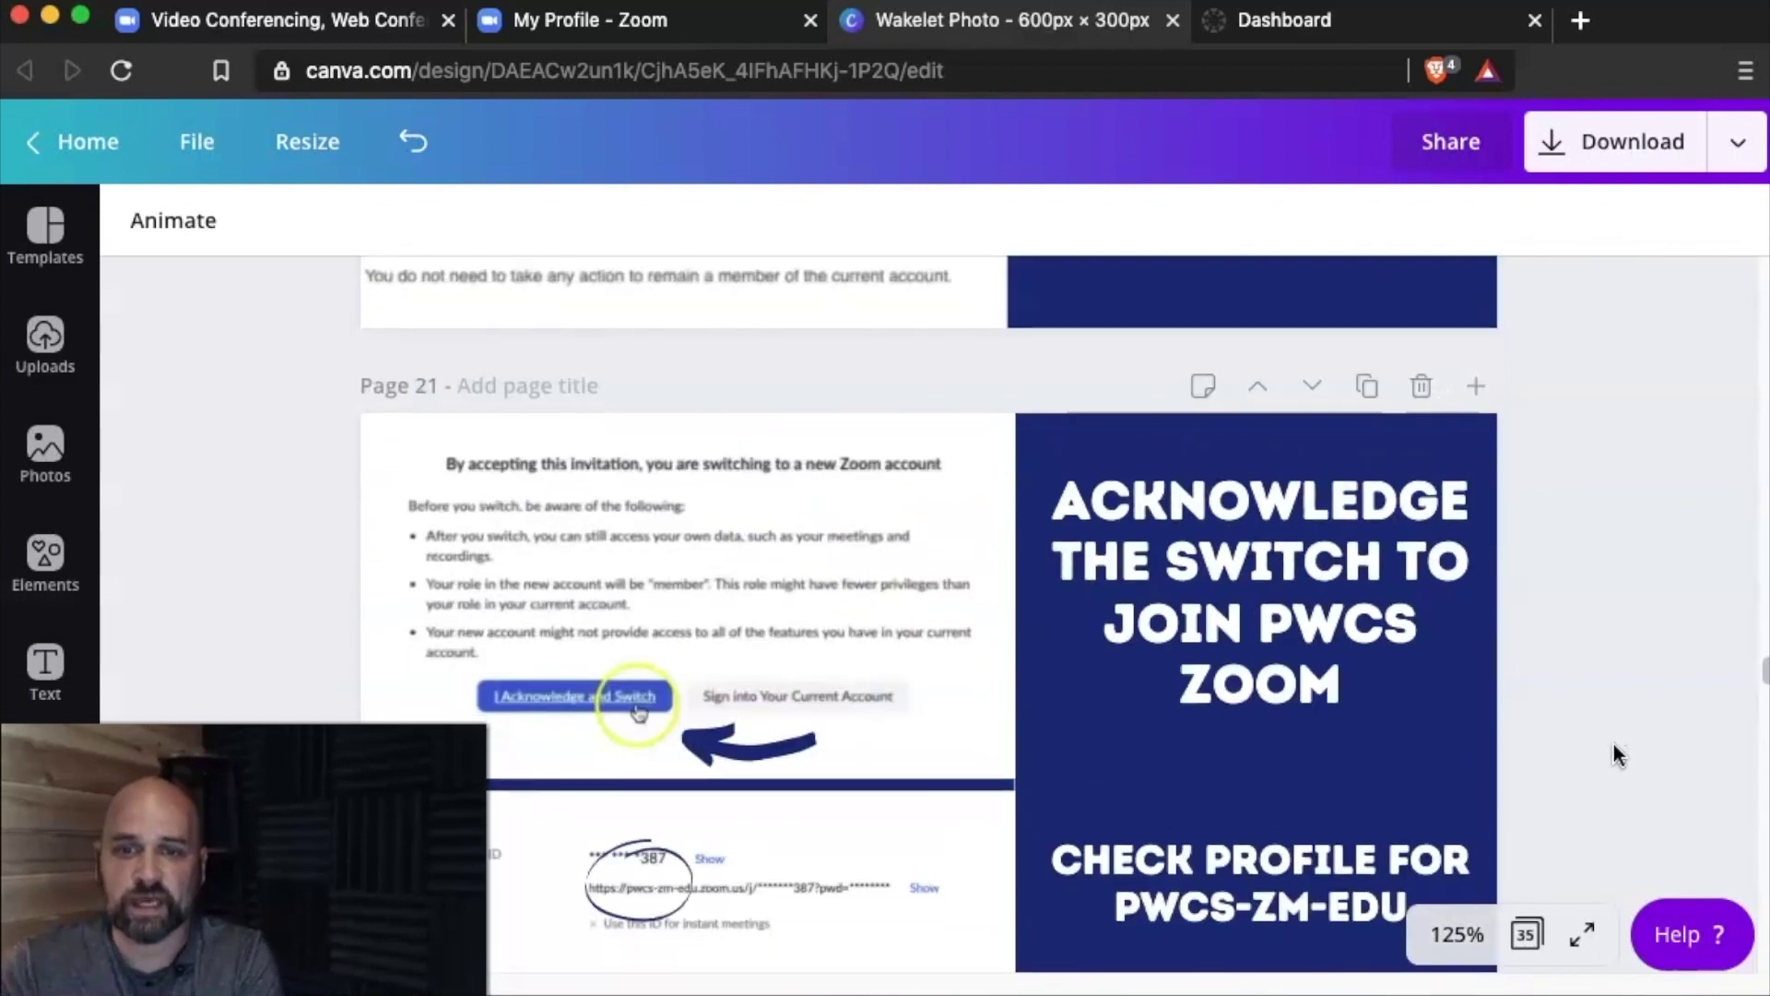
click(1585, 742)
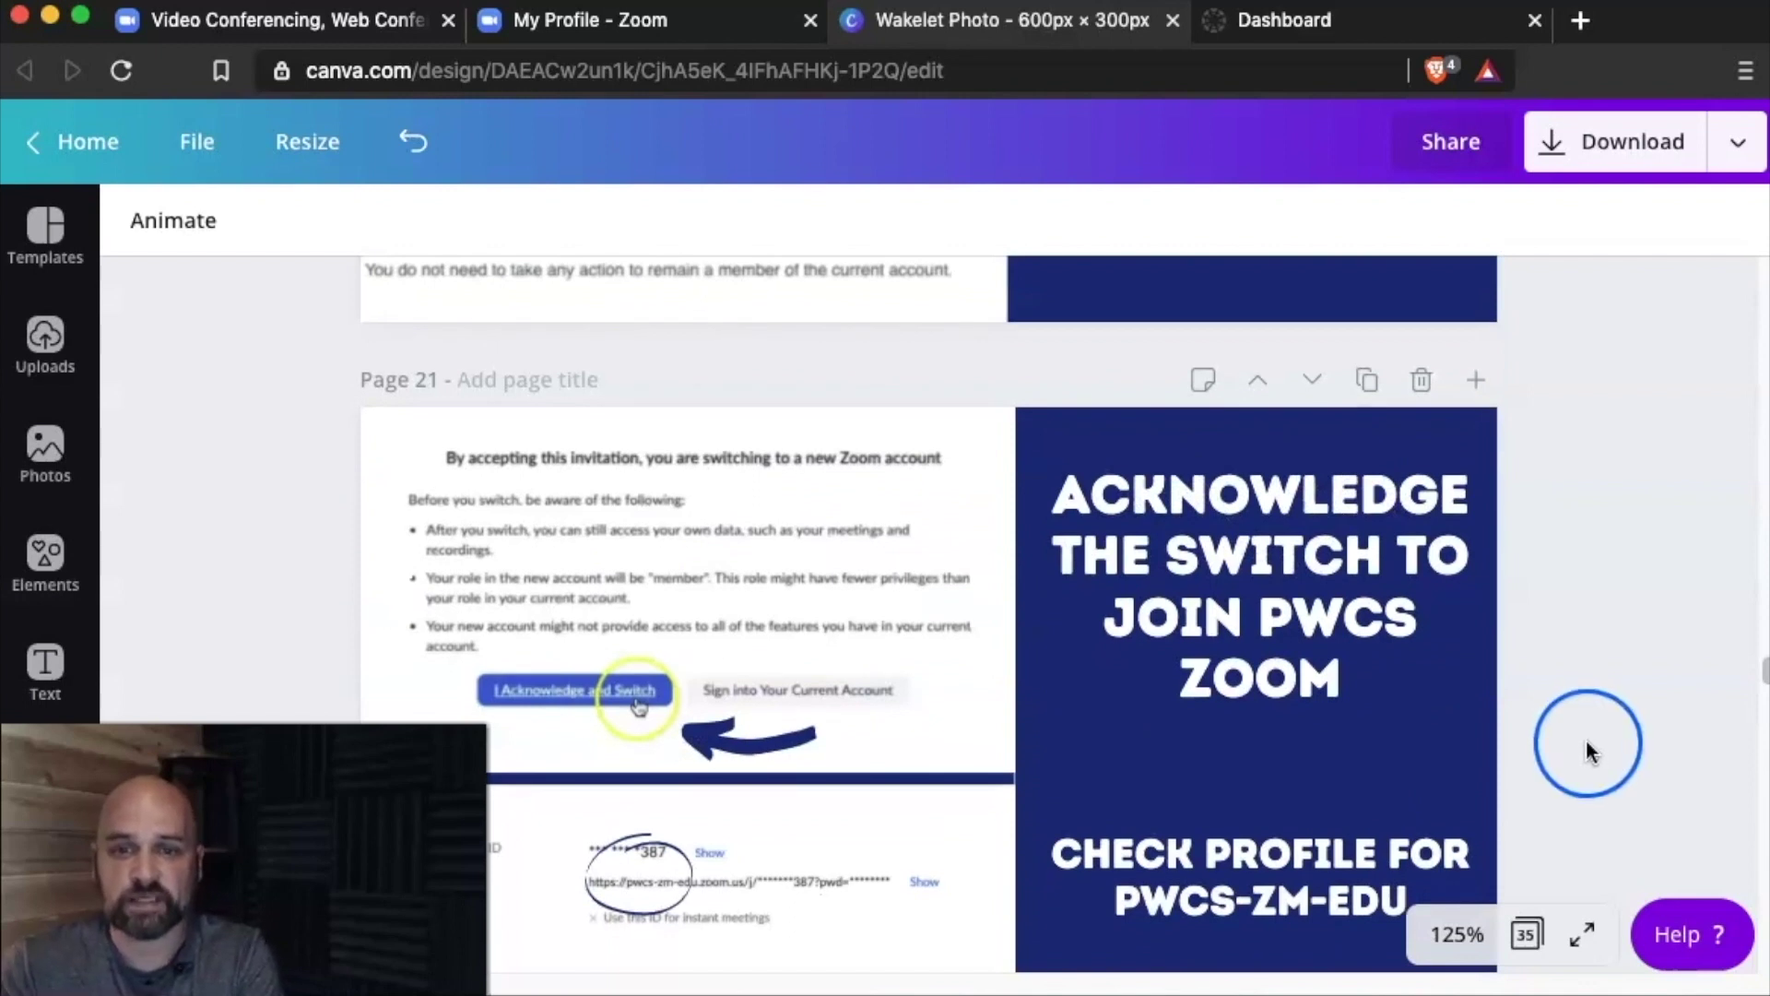
click(1500, 720)
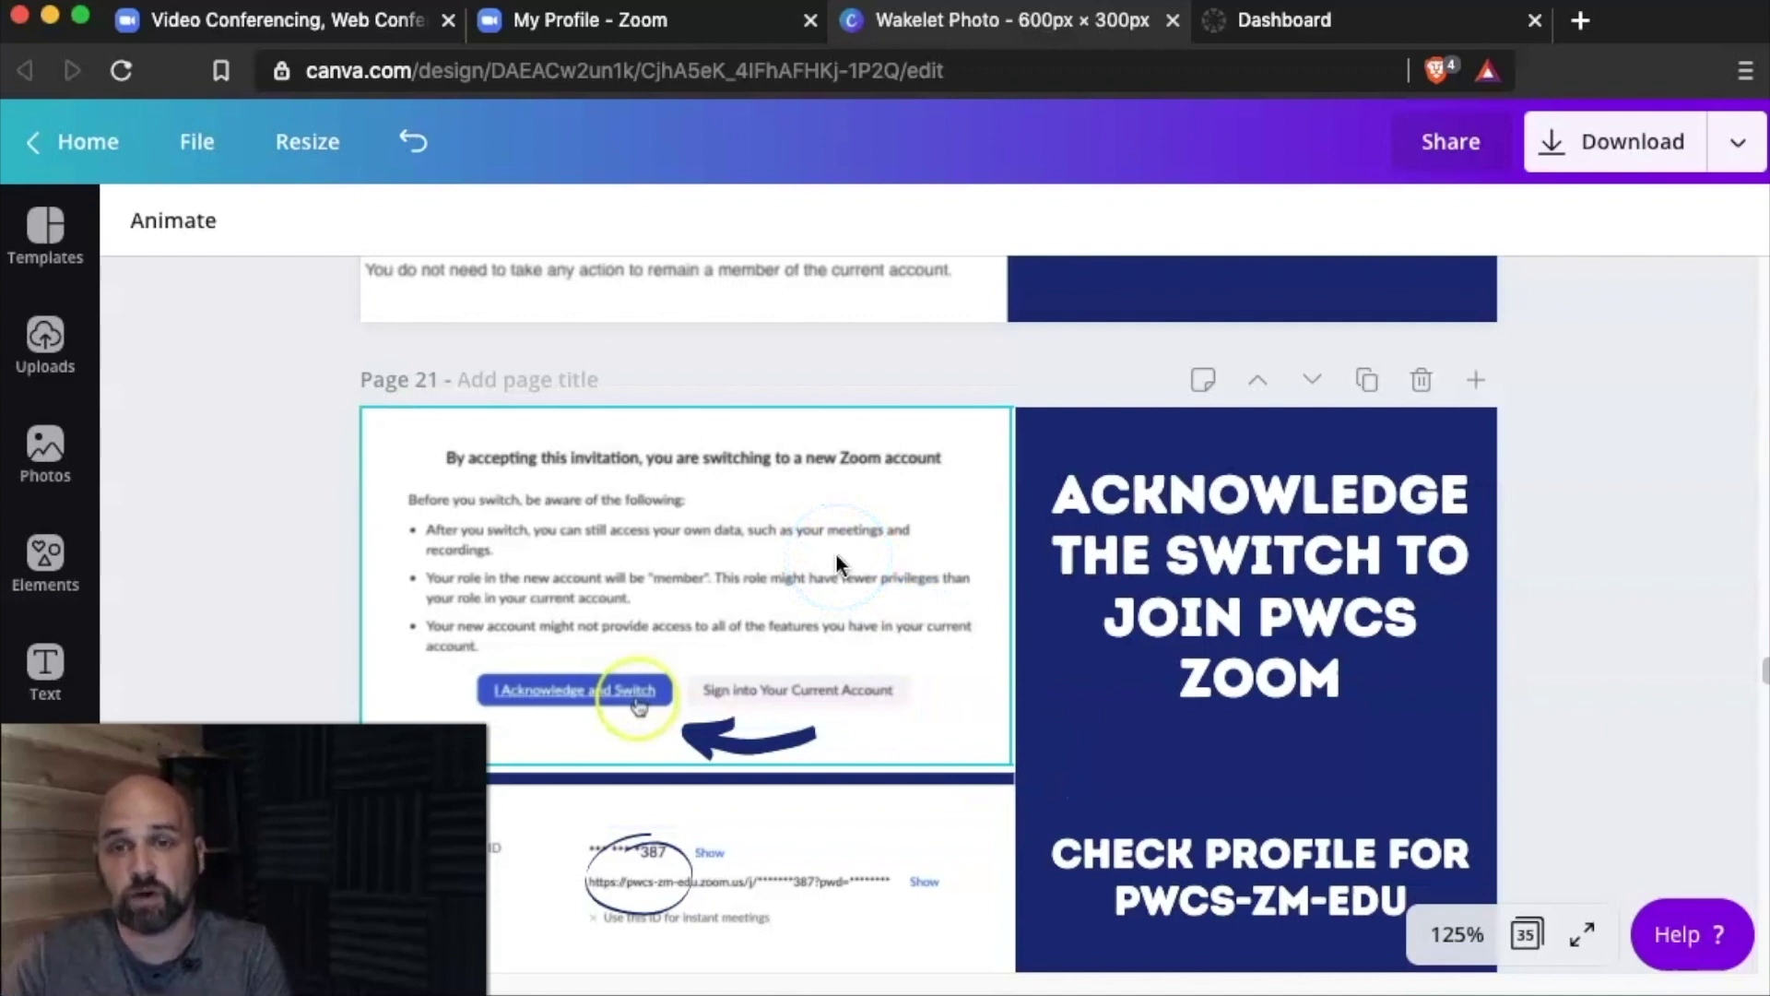
click(767, 33)
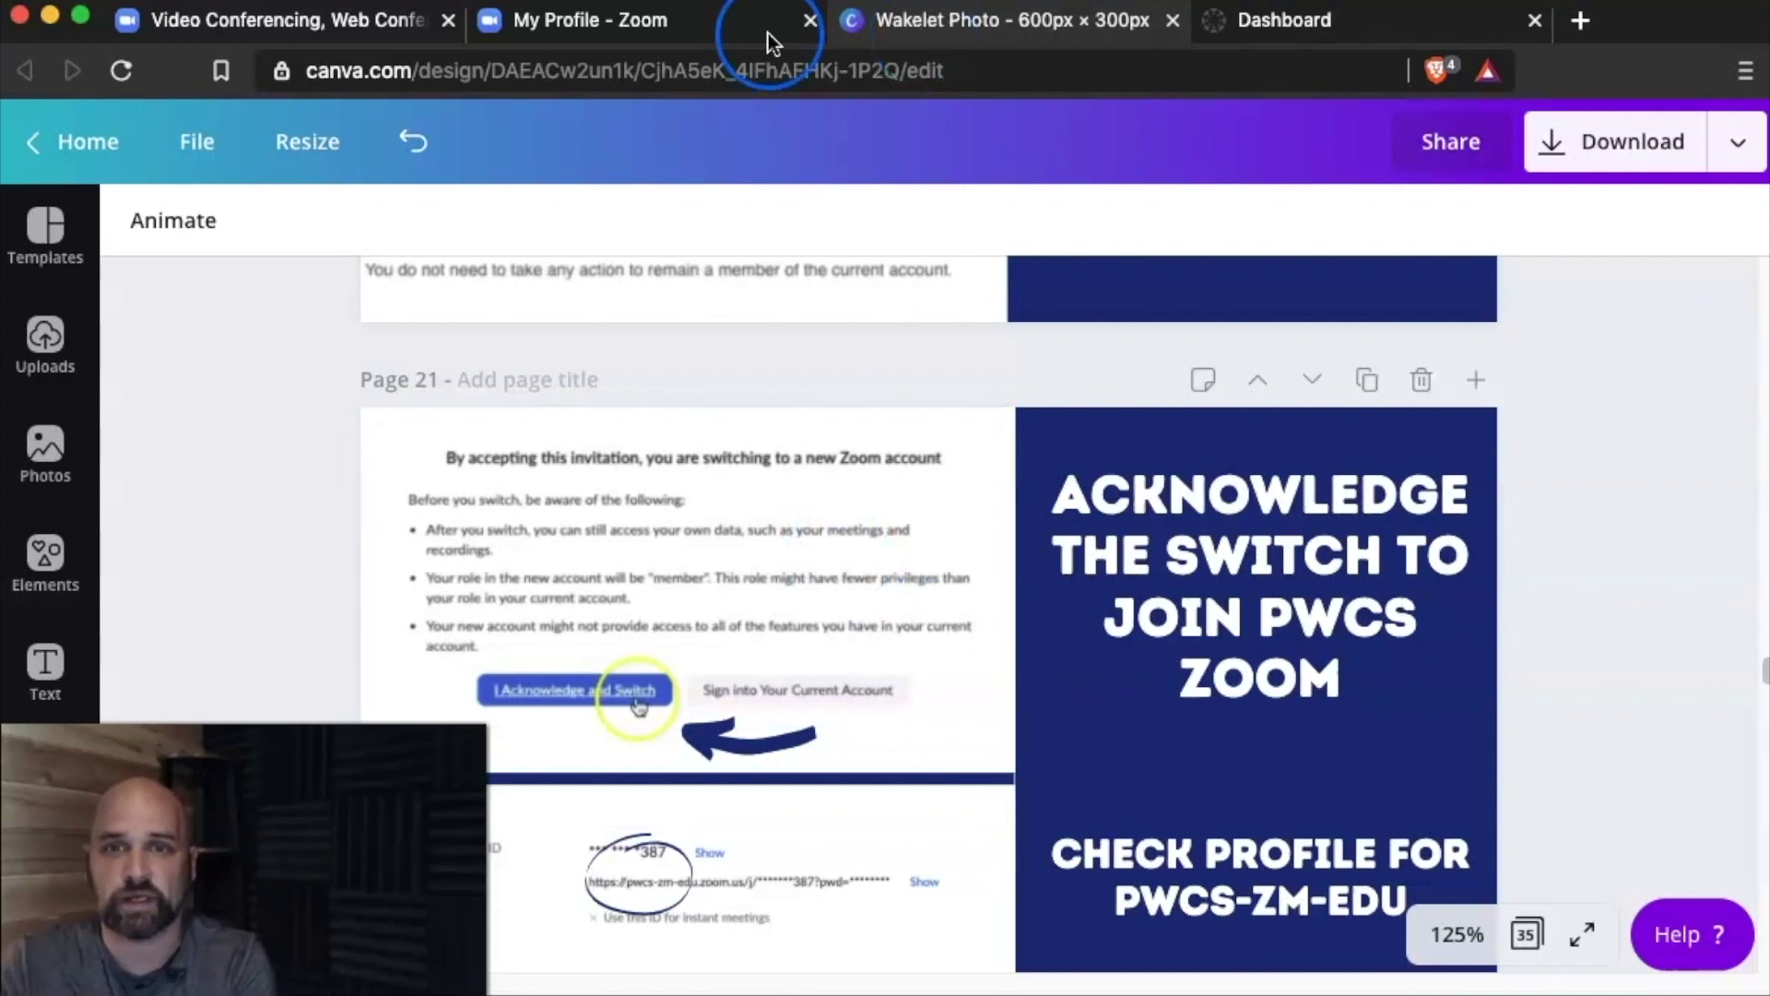
Step: Confirm the account summary on the Zoom profile page shows LICENSED
click(651, 29)
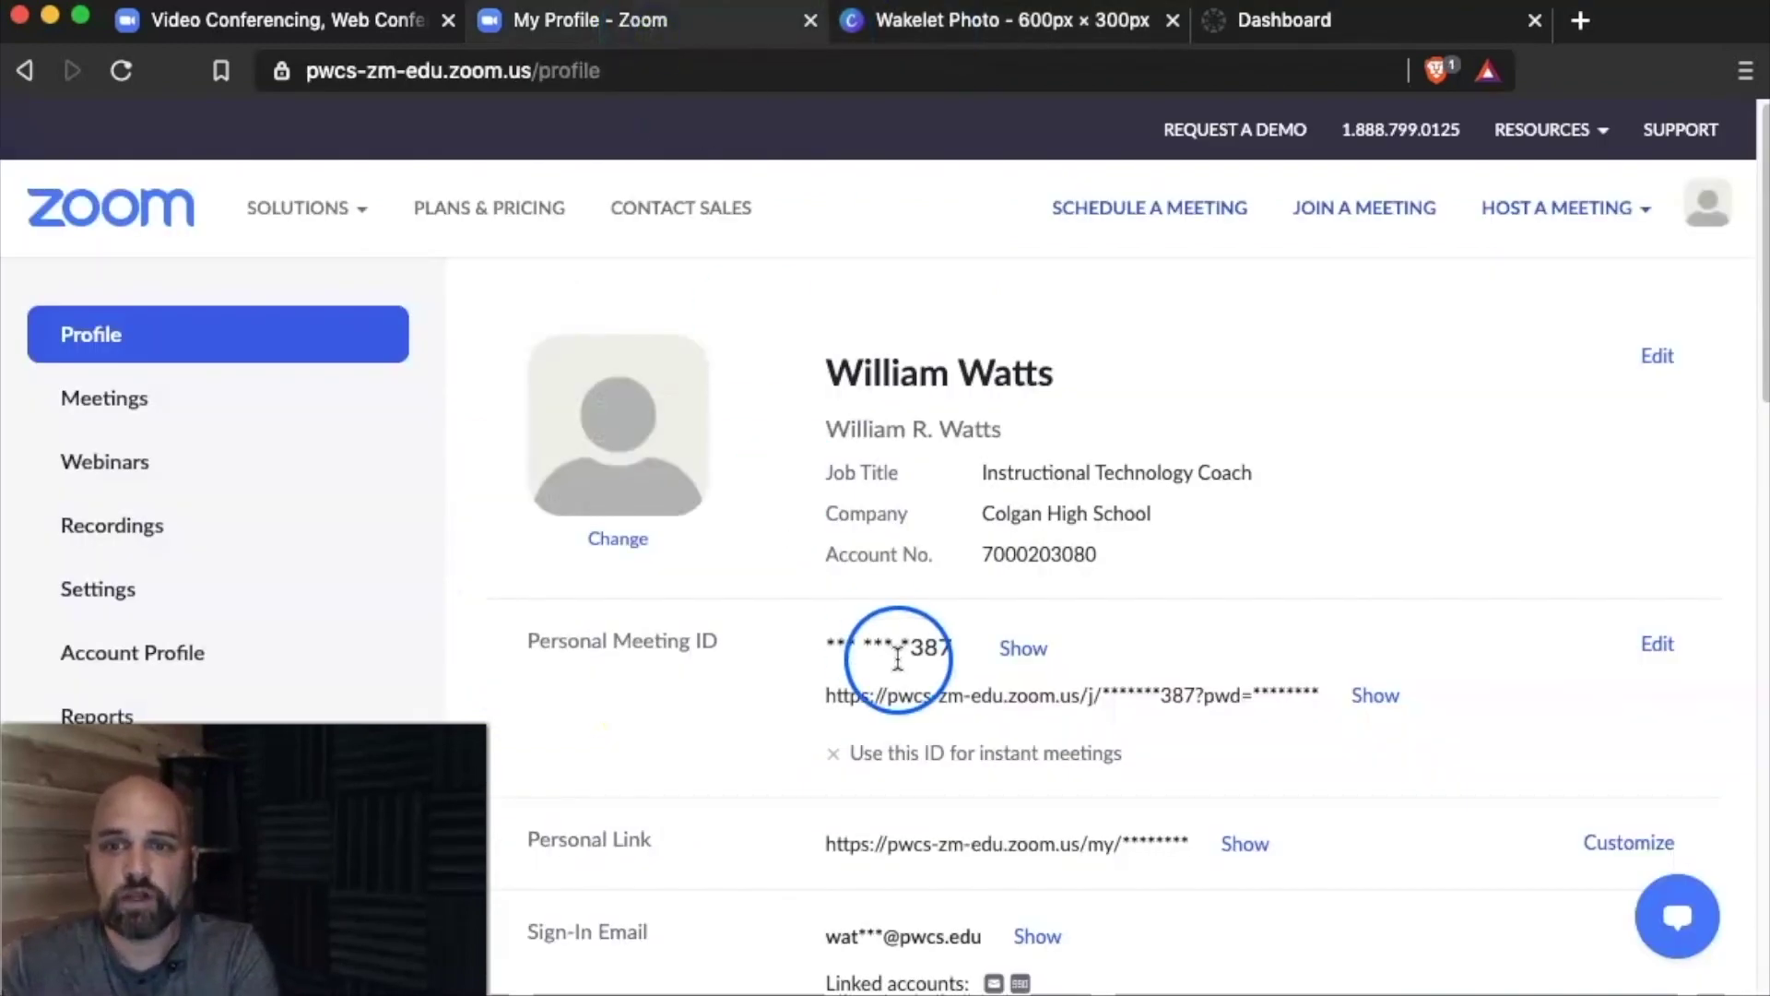
scroll(996, 728, down, 1)
scroll(997, 735, down, 1)
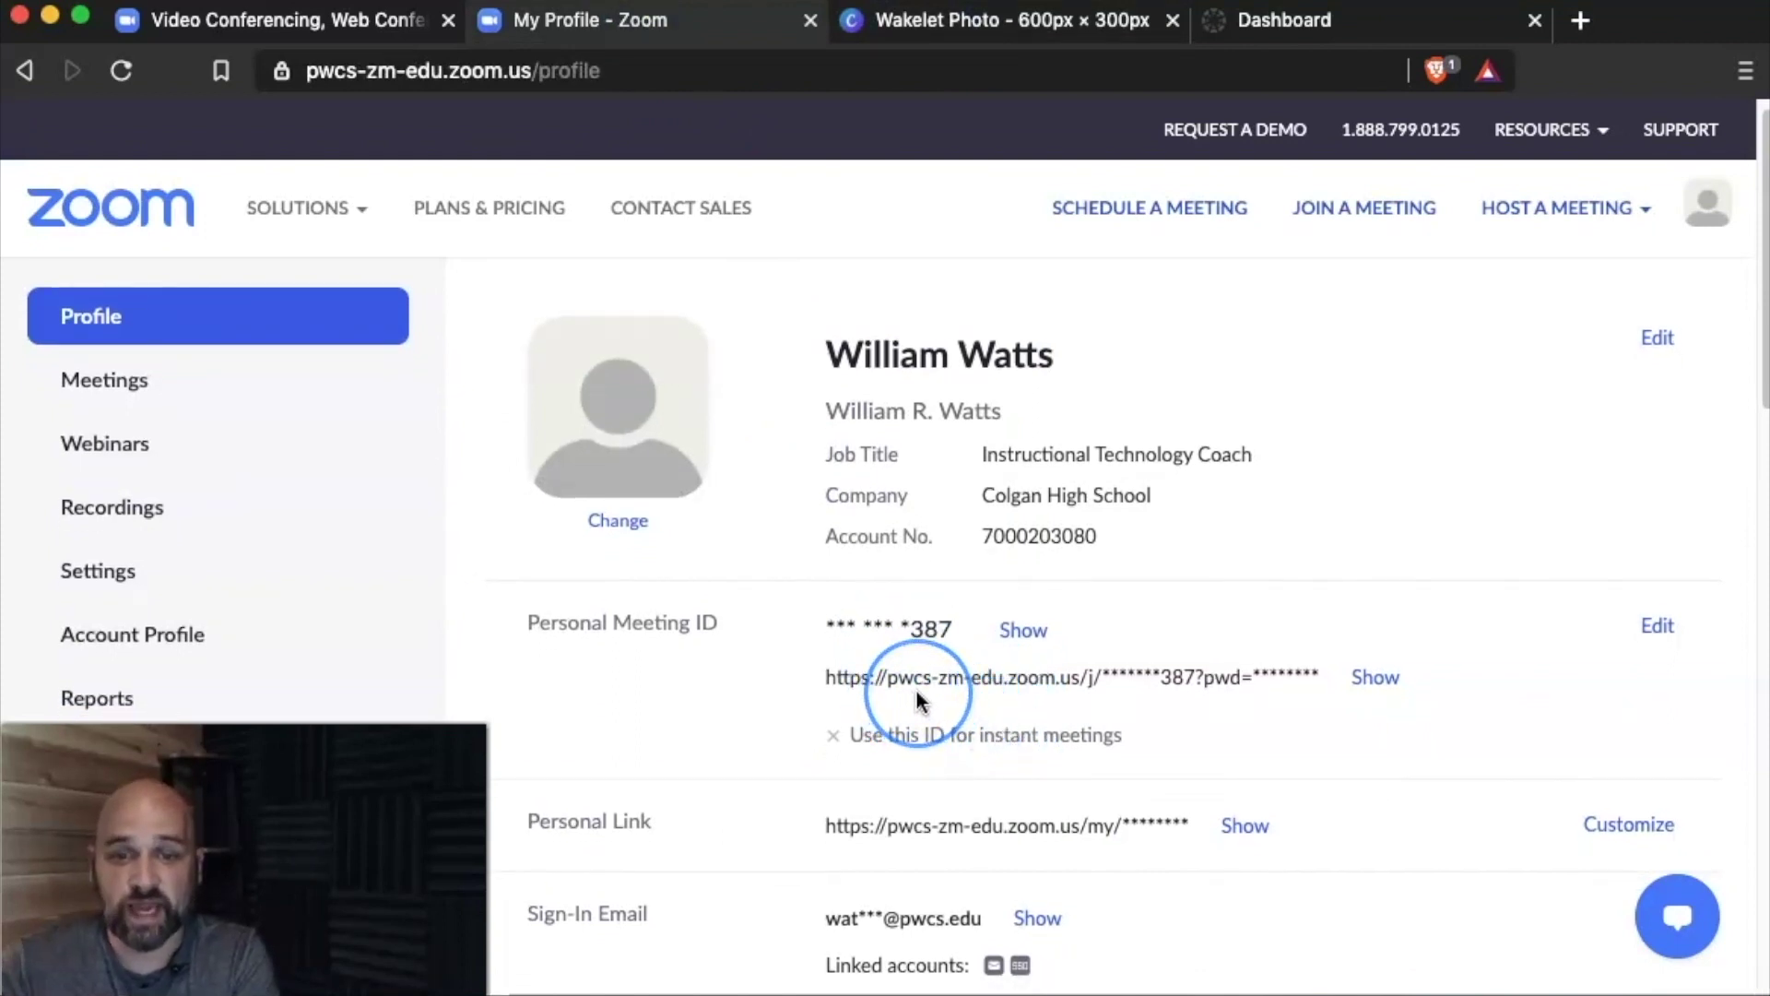
click(1708, 204)
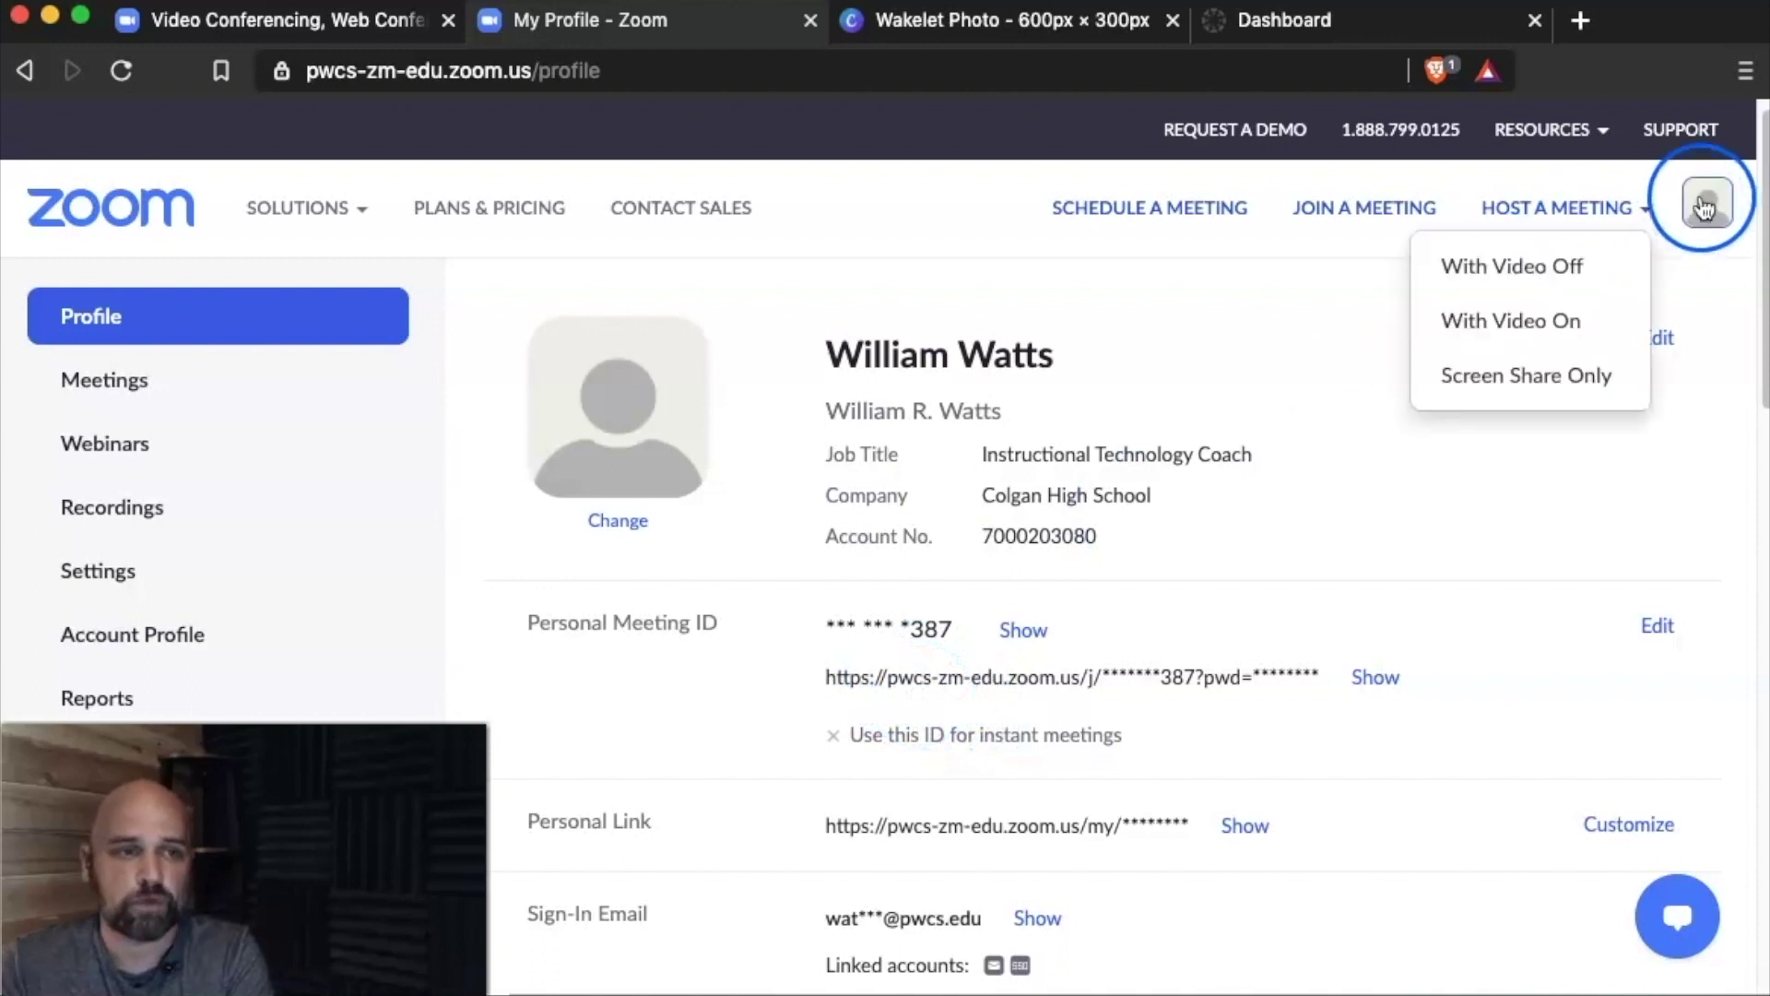
click(1692, 304)
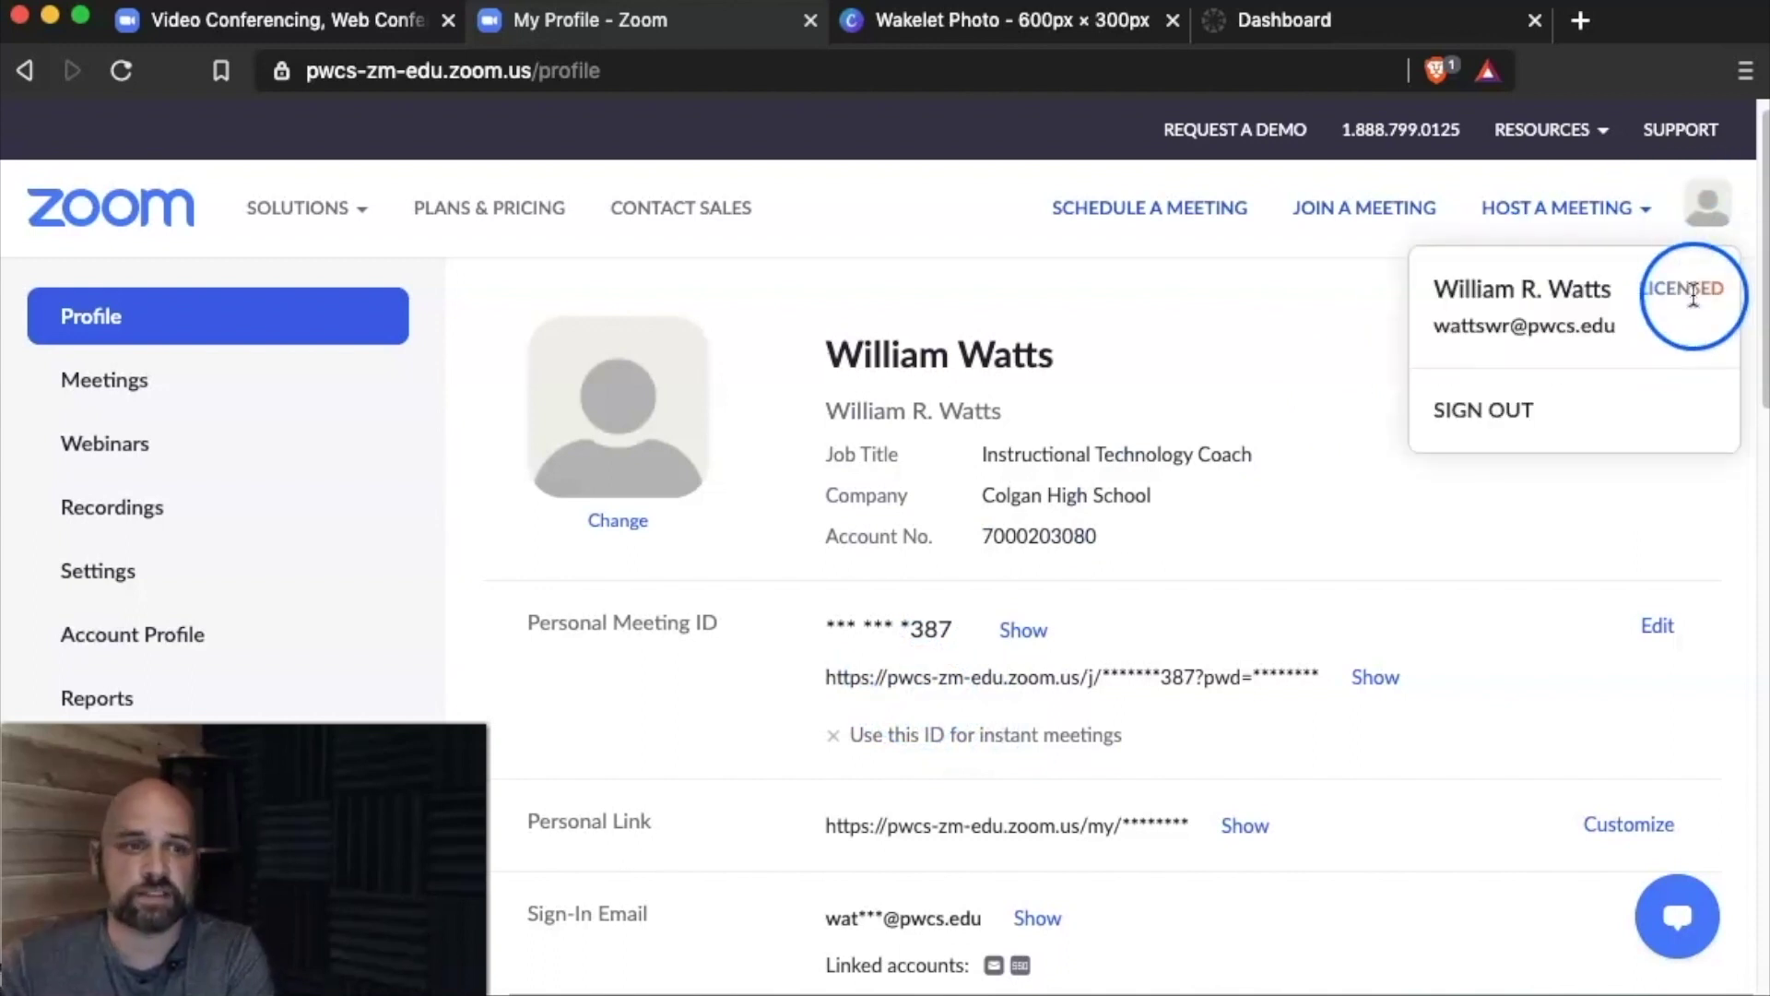
Step: Verify User Type is Licensed with 300-participant meeting capacity, then launch desktop Zoom sign-in
click(1443, 632)
scroll(1453, 644, down, 5)
click(1041, 689)
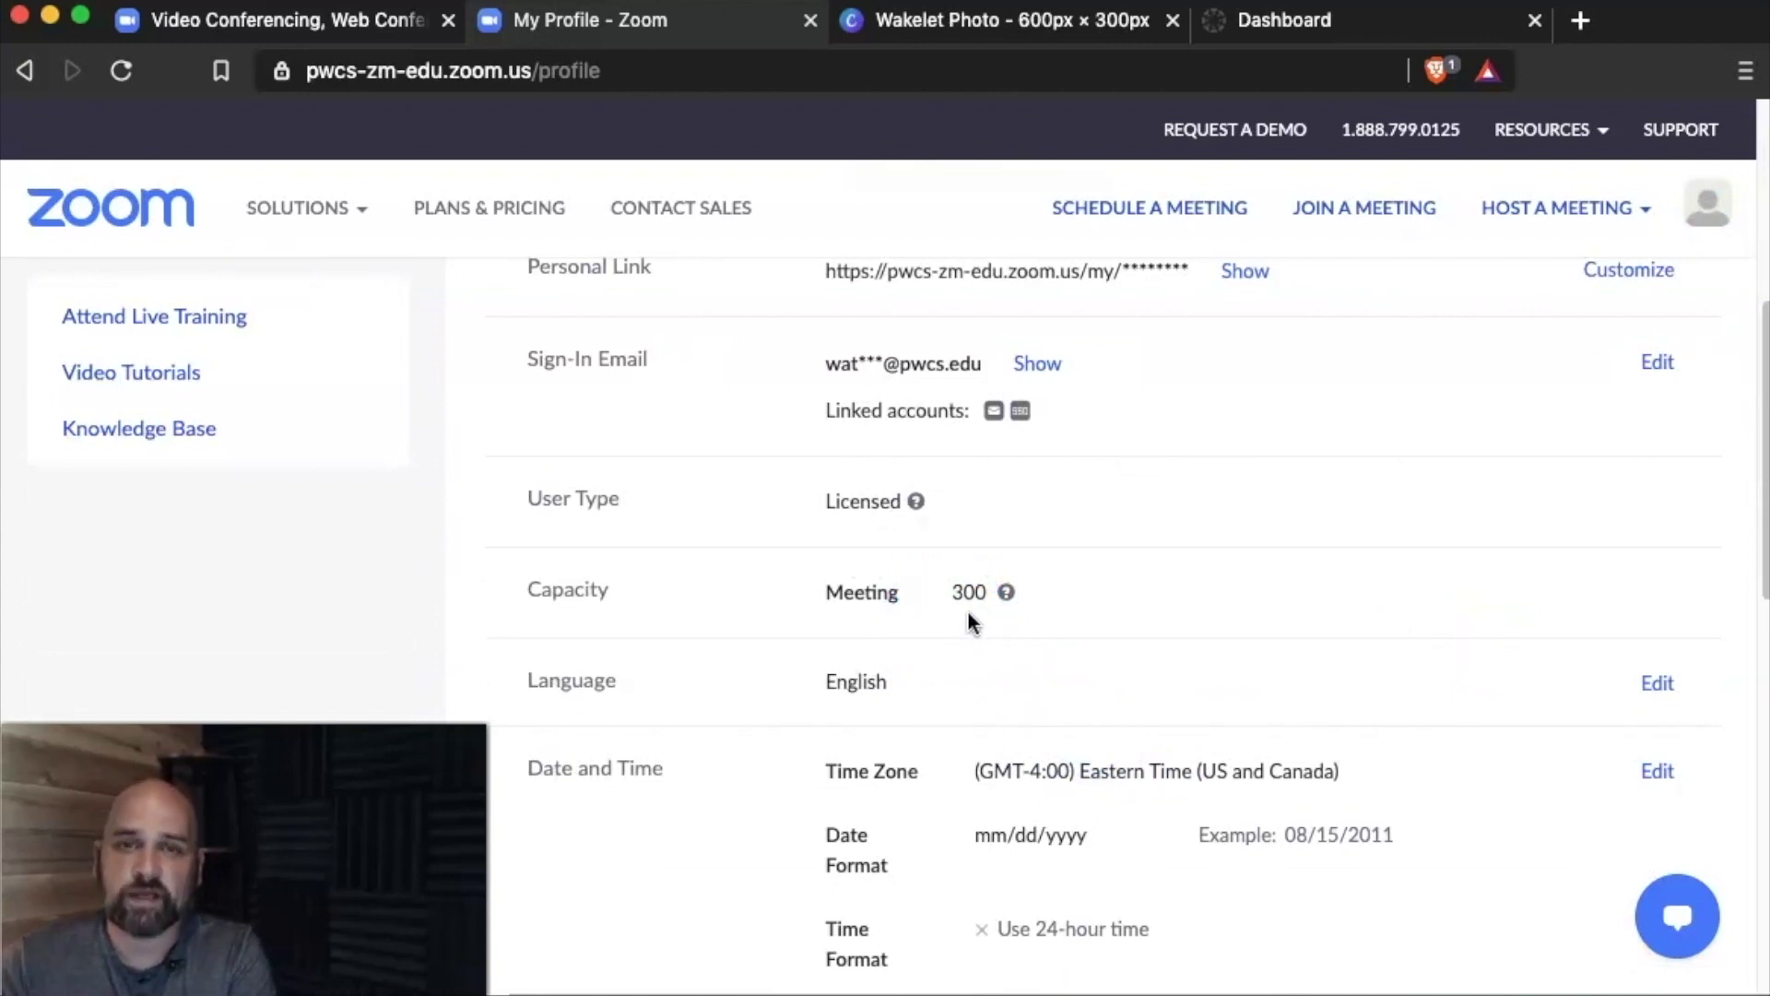
drag(1118, 646, 1494, 615)
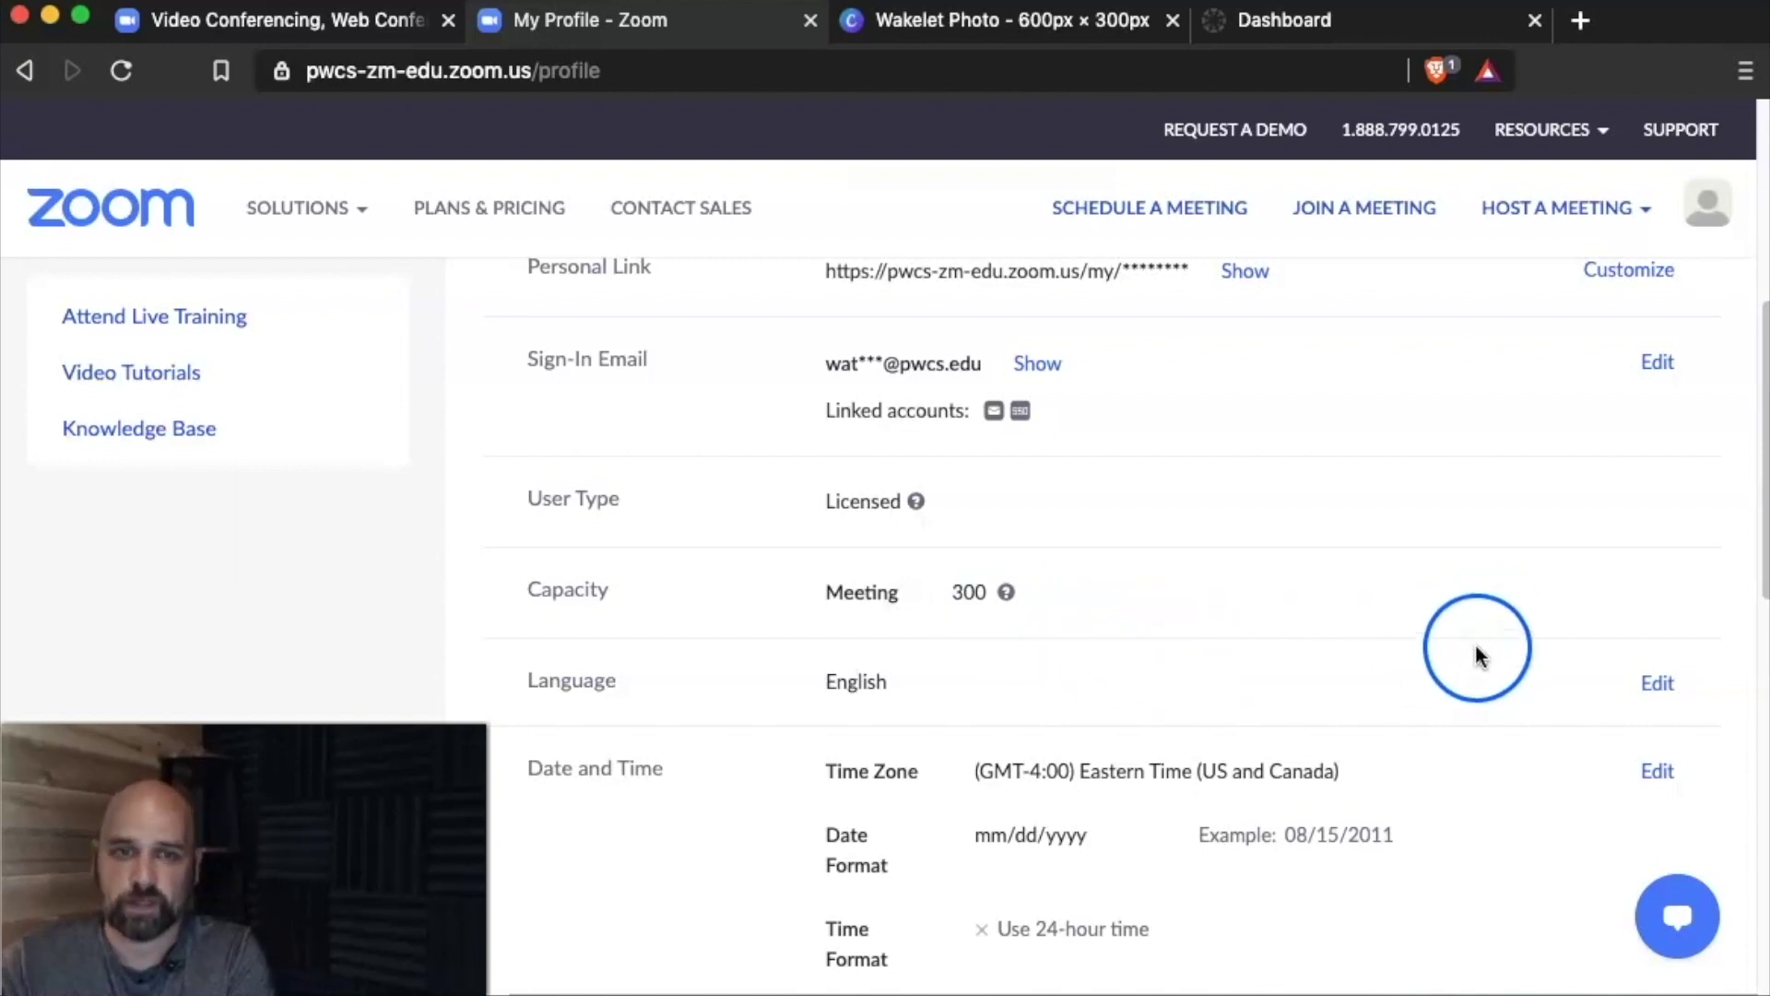
click(303, 204)
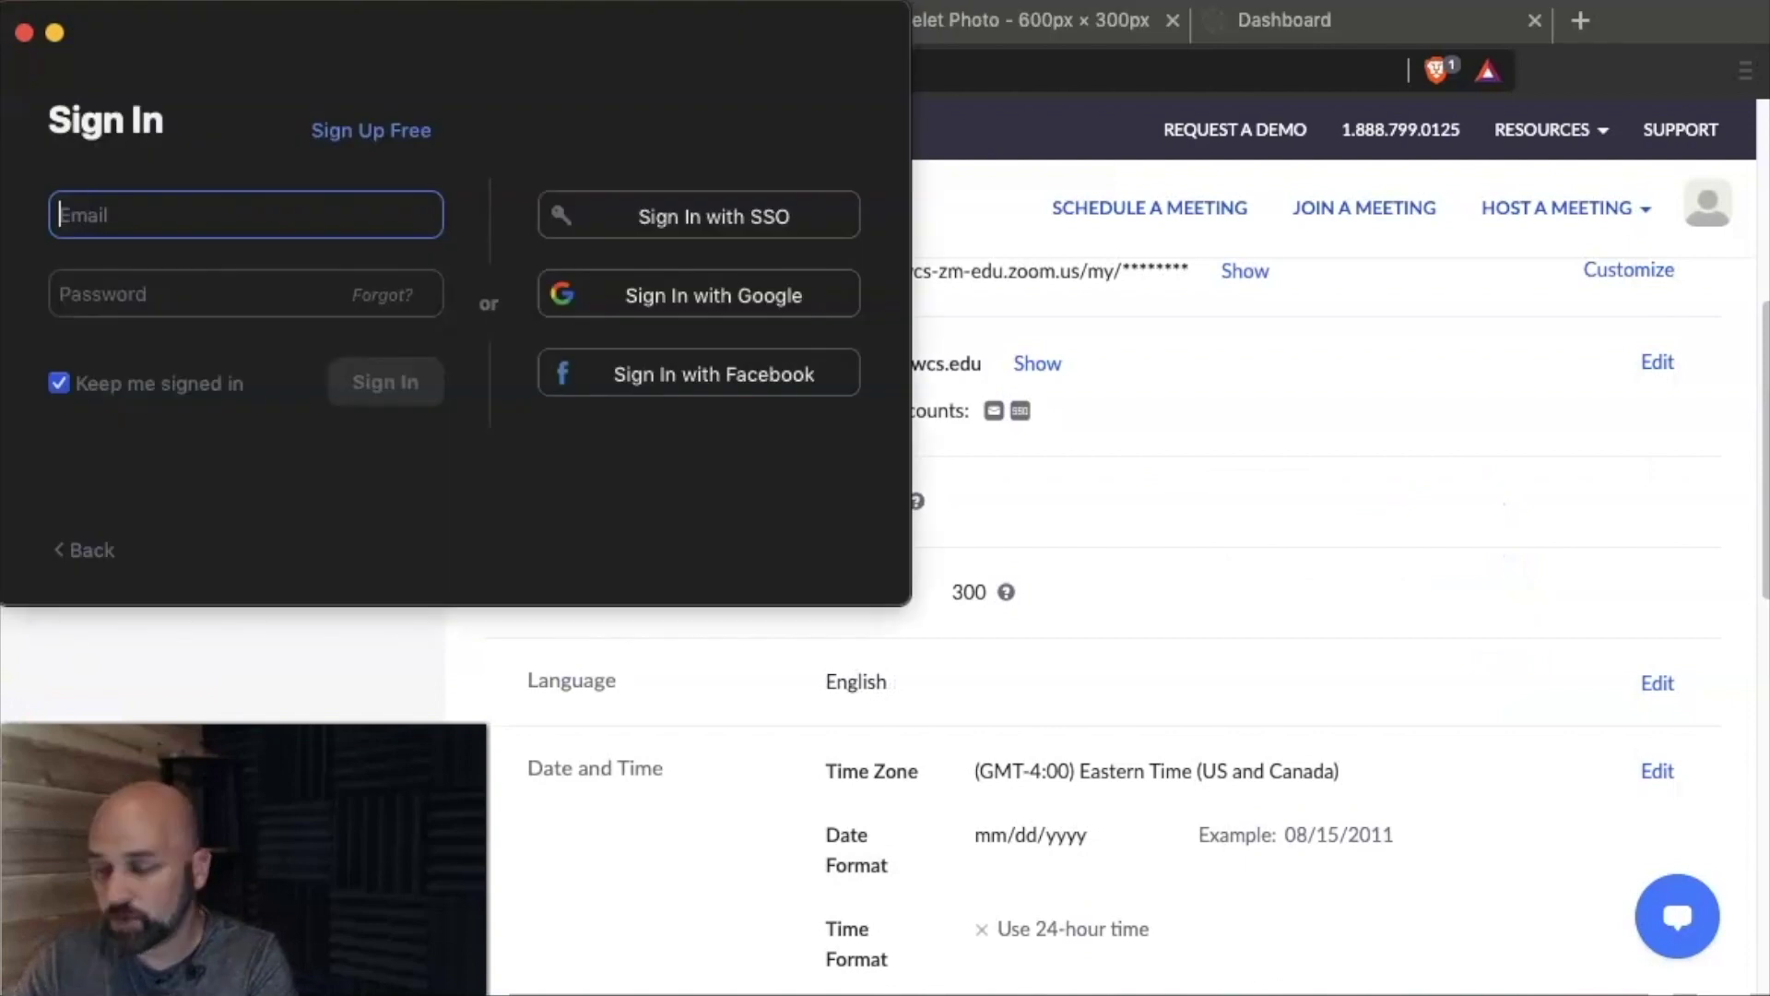
Step: Sign the desktop app in with SSO using the pwcs-zm-edu domain
click(595, 205)
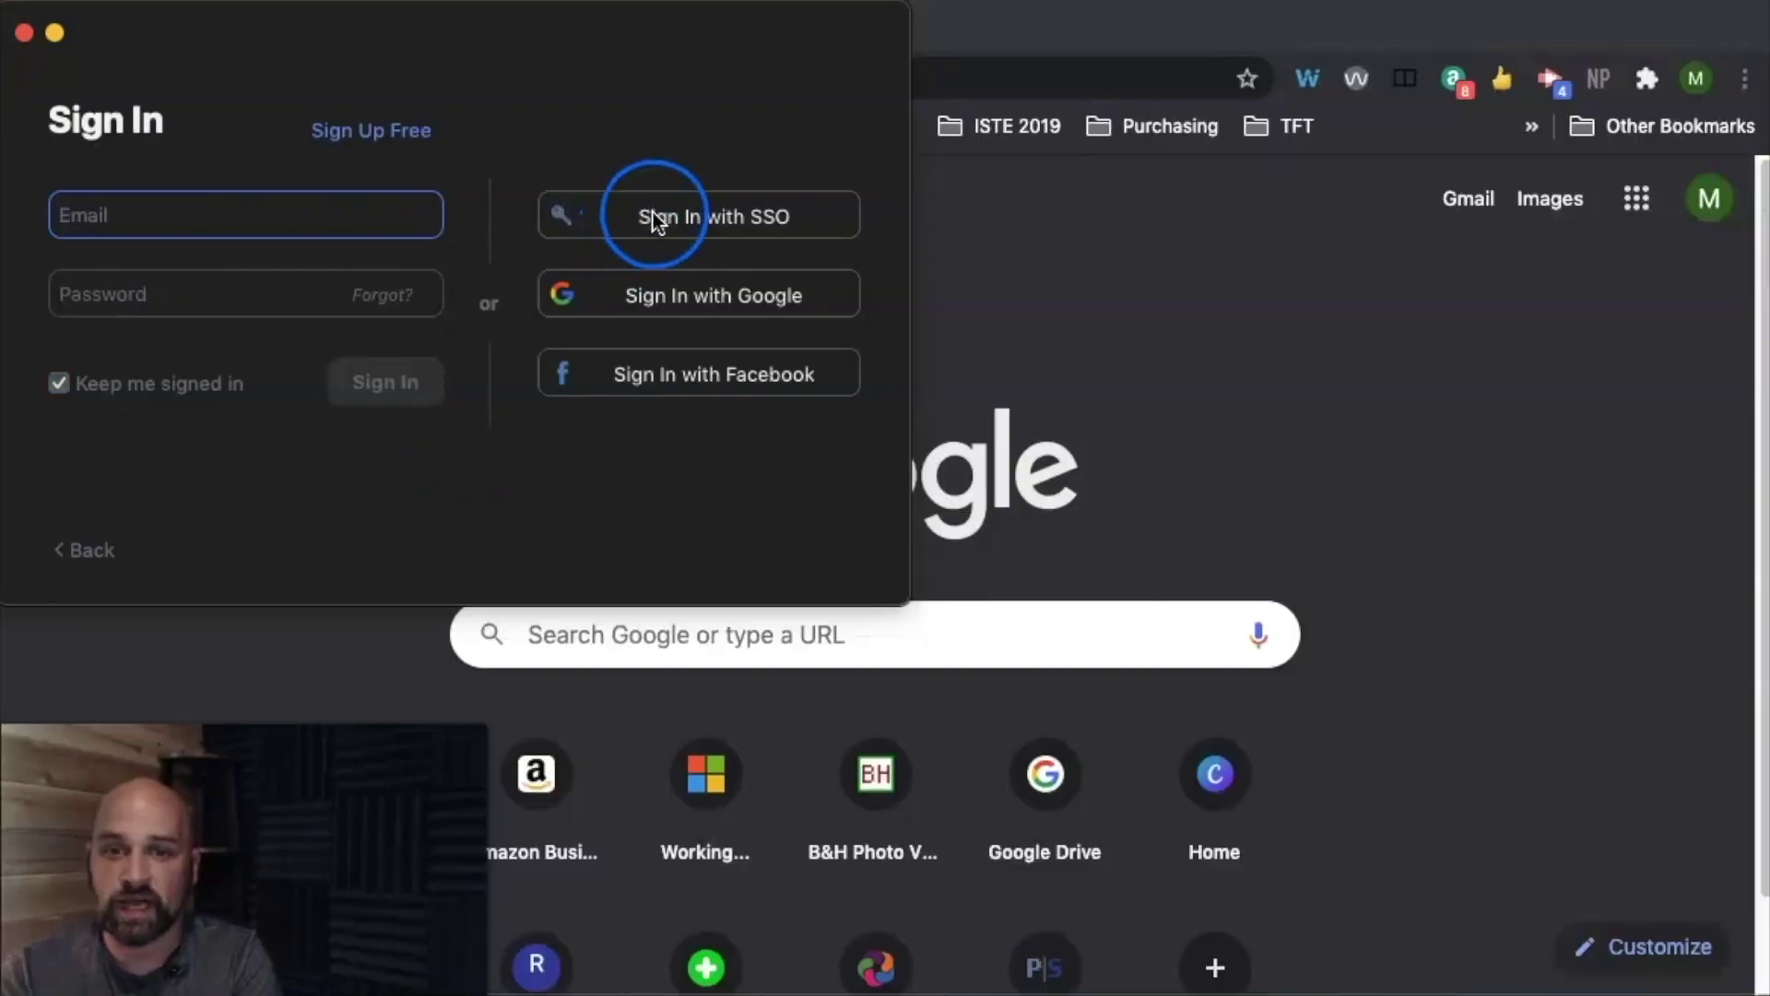
click(715, 219)
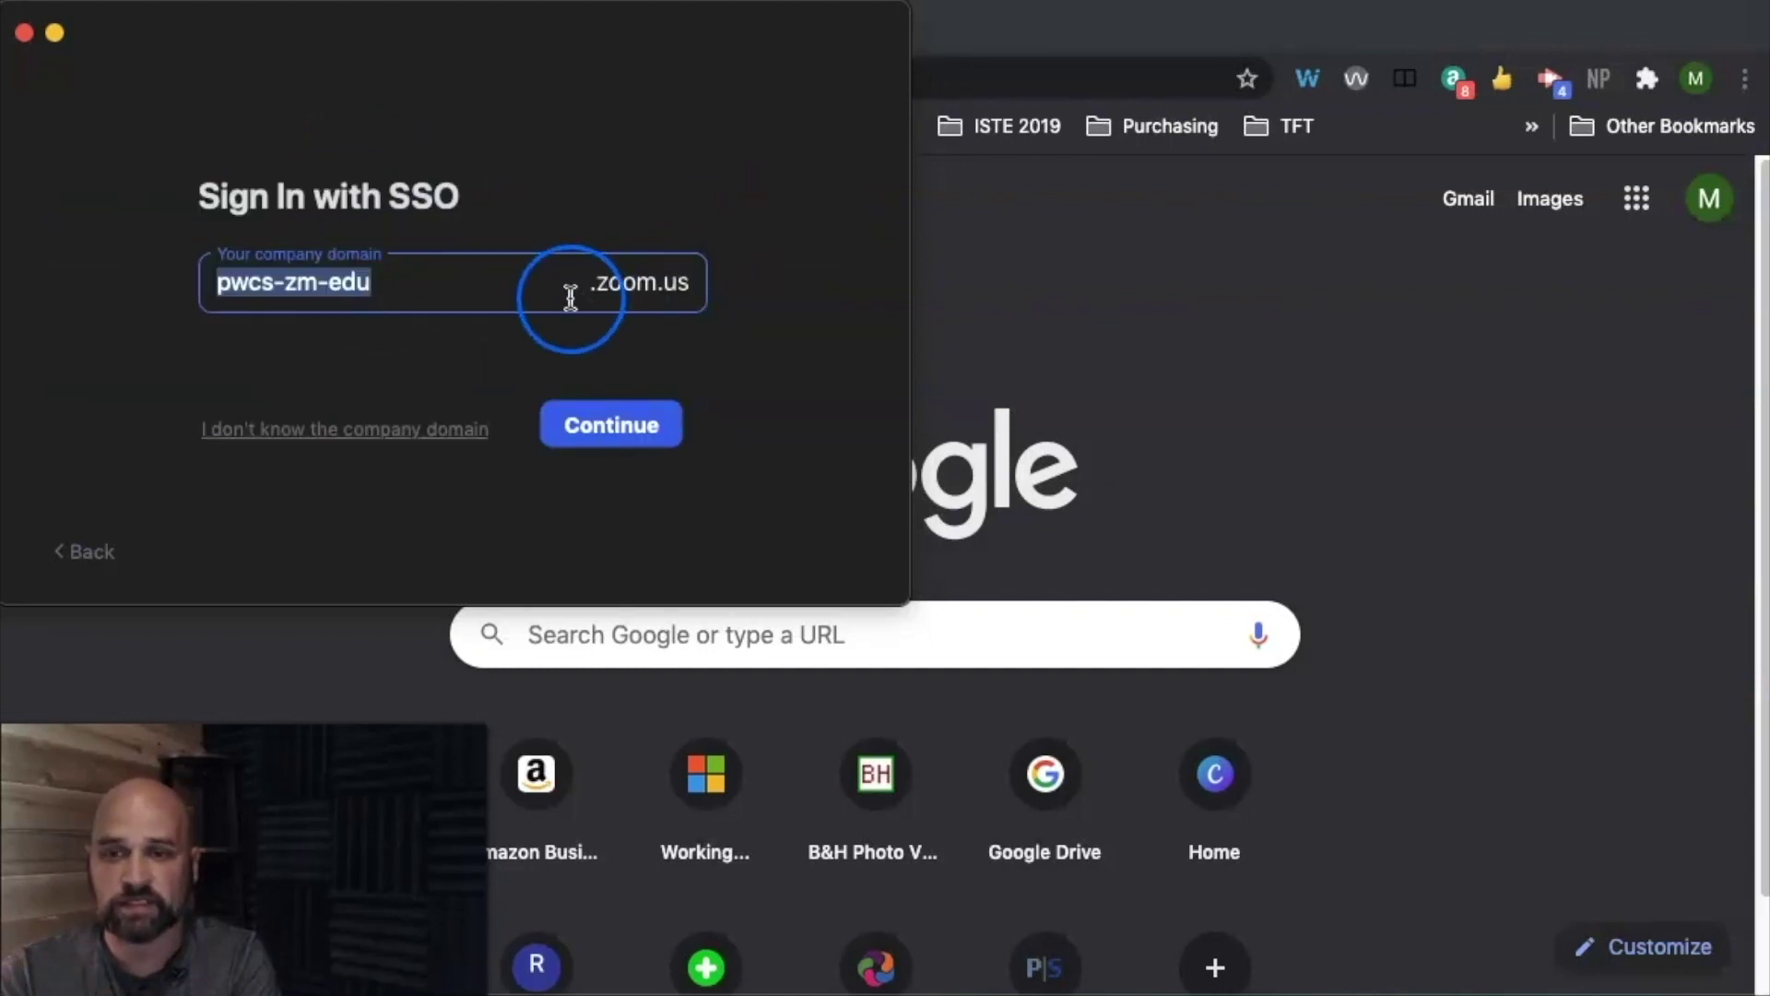
click(426, 294)
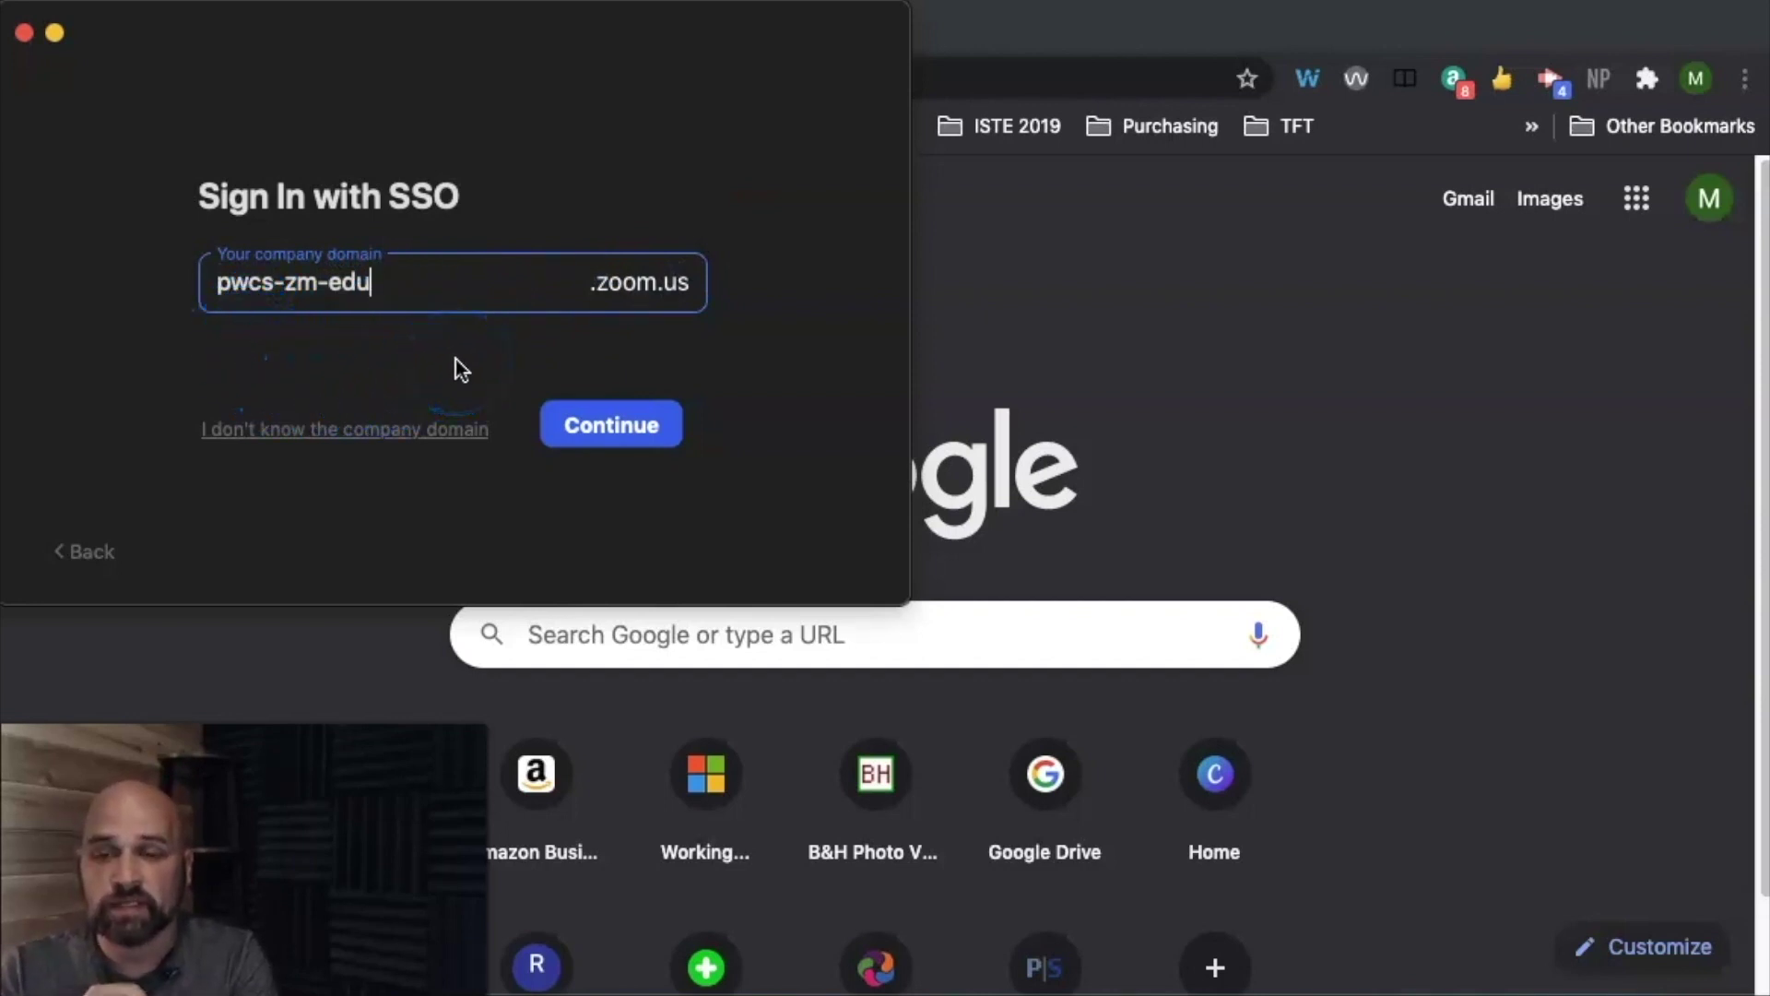
click(623, 425)
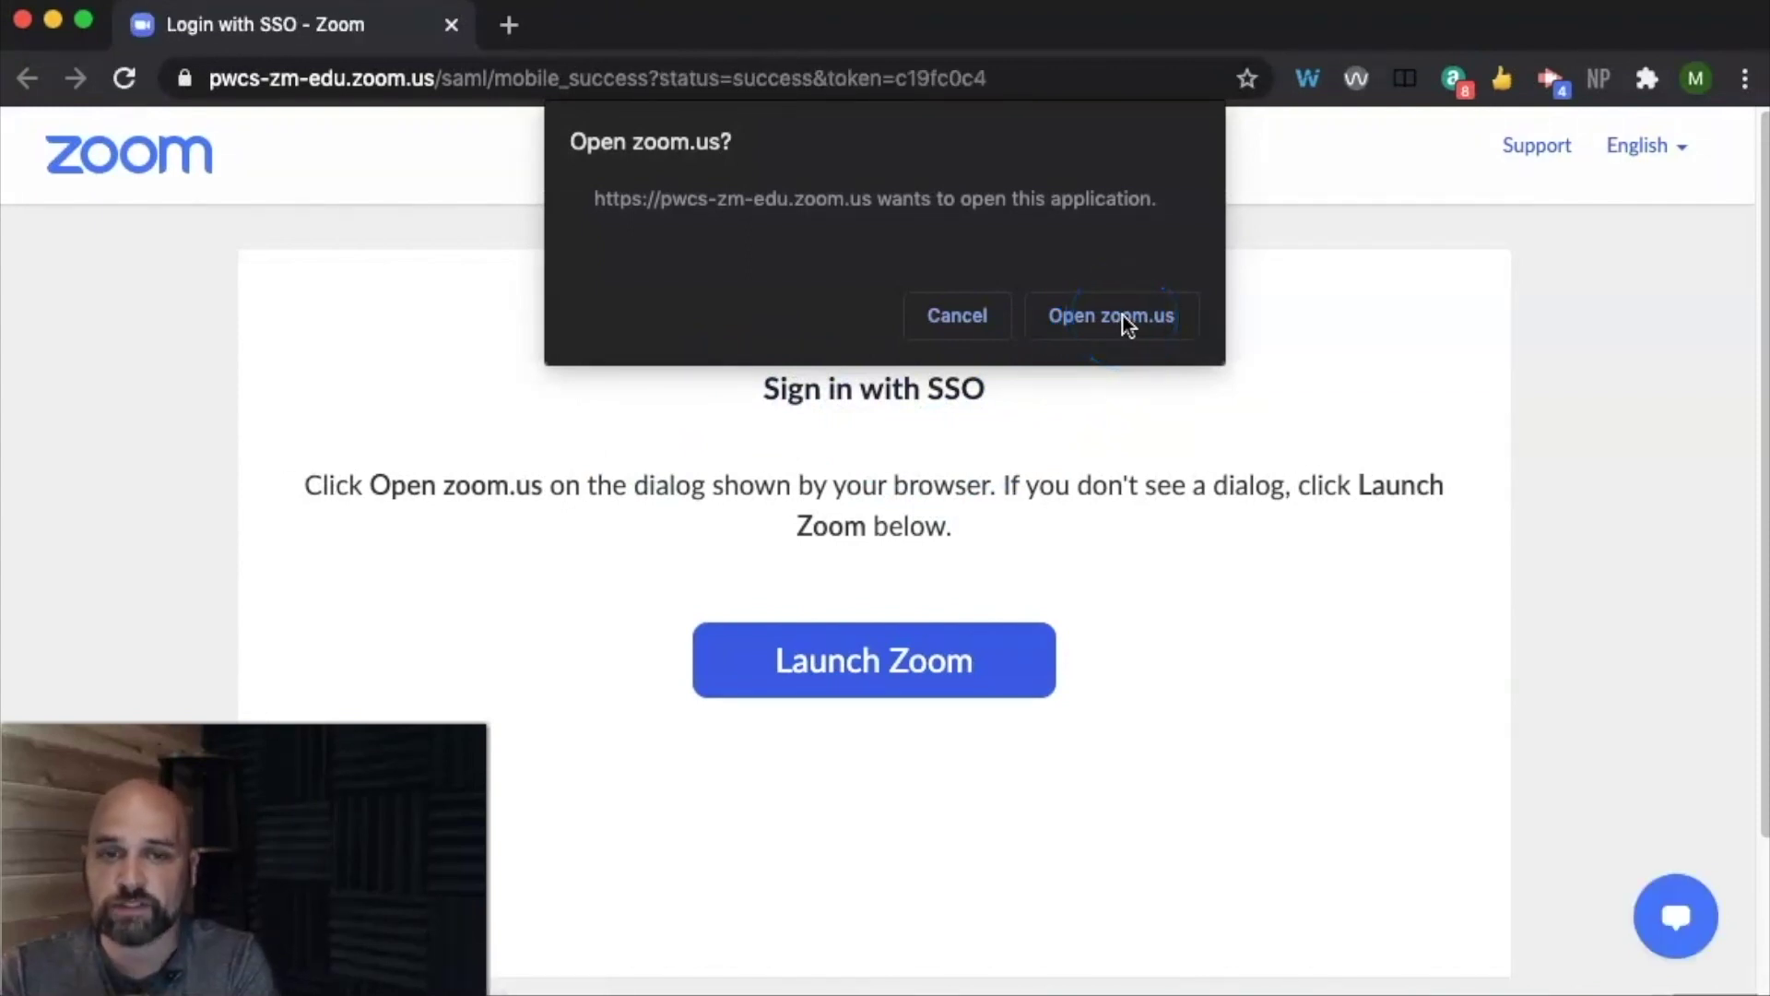
click(1122, 314)
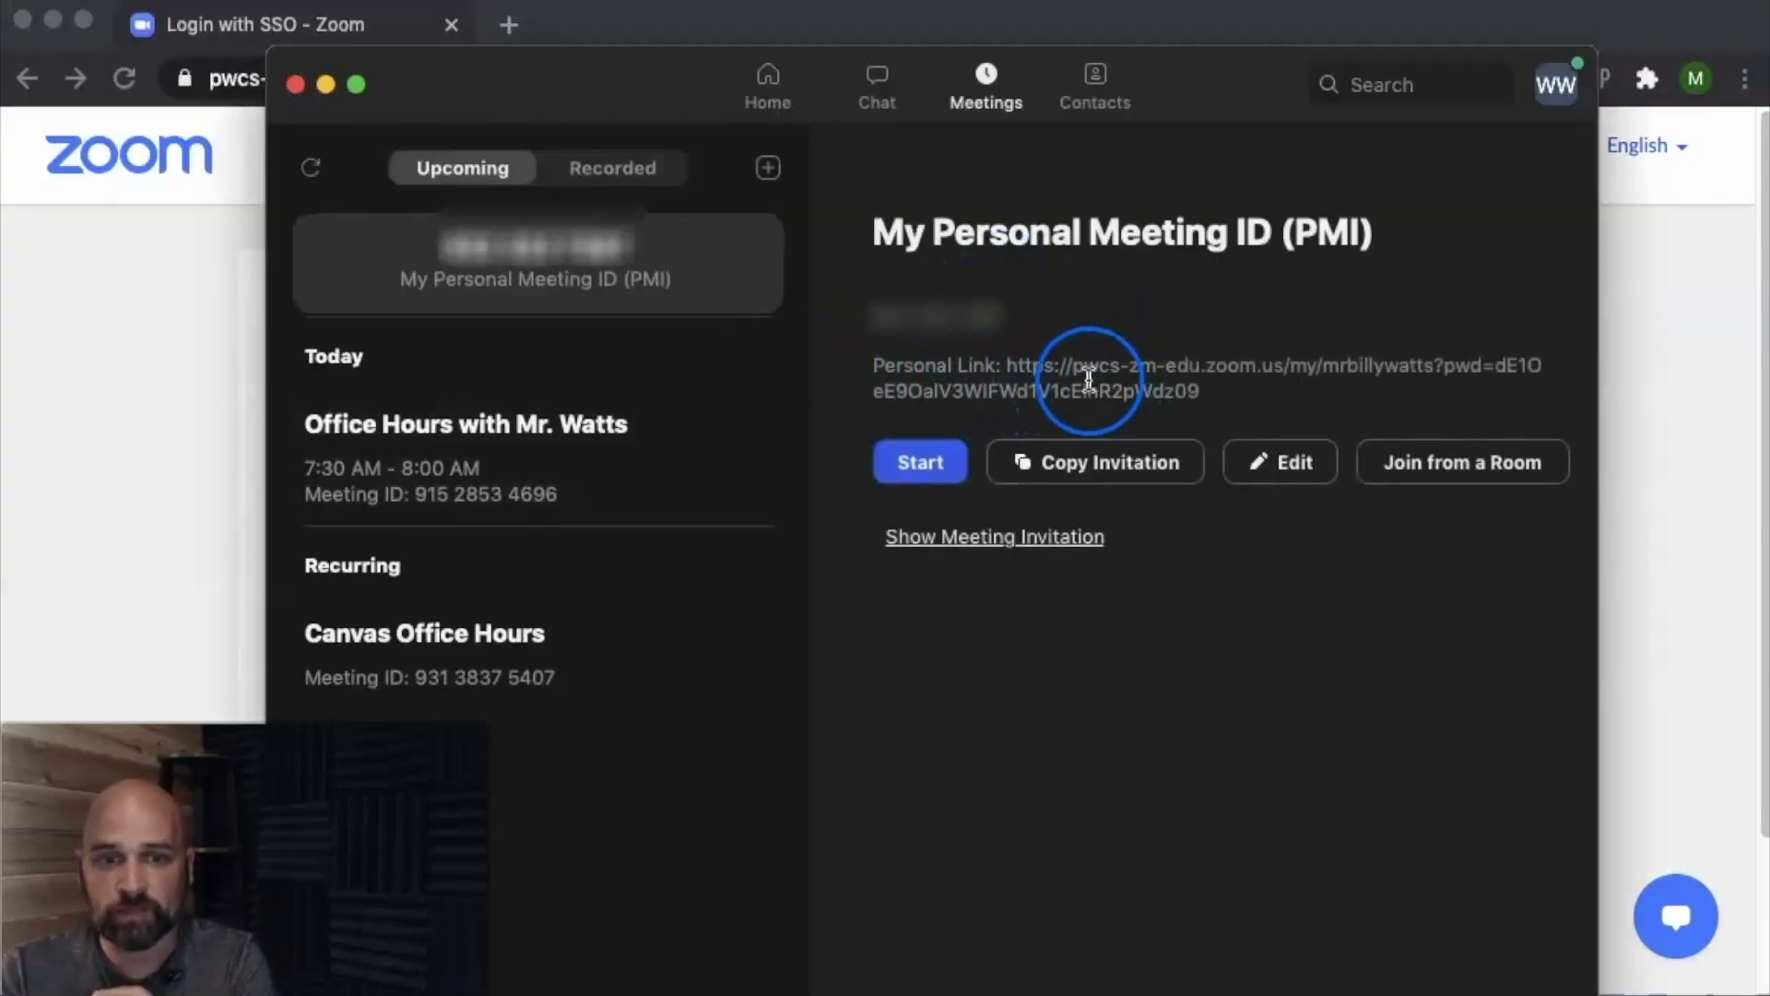
Step: Confirm the account shows LICENSED, go to Home, and minimize Zoom
click(1548, 98)
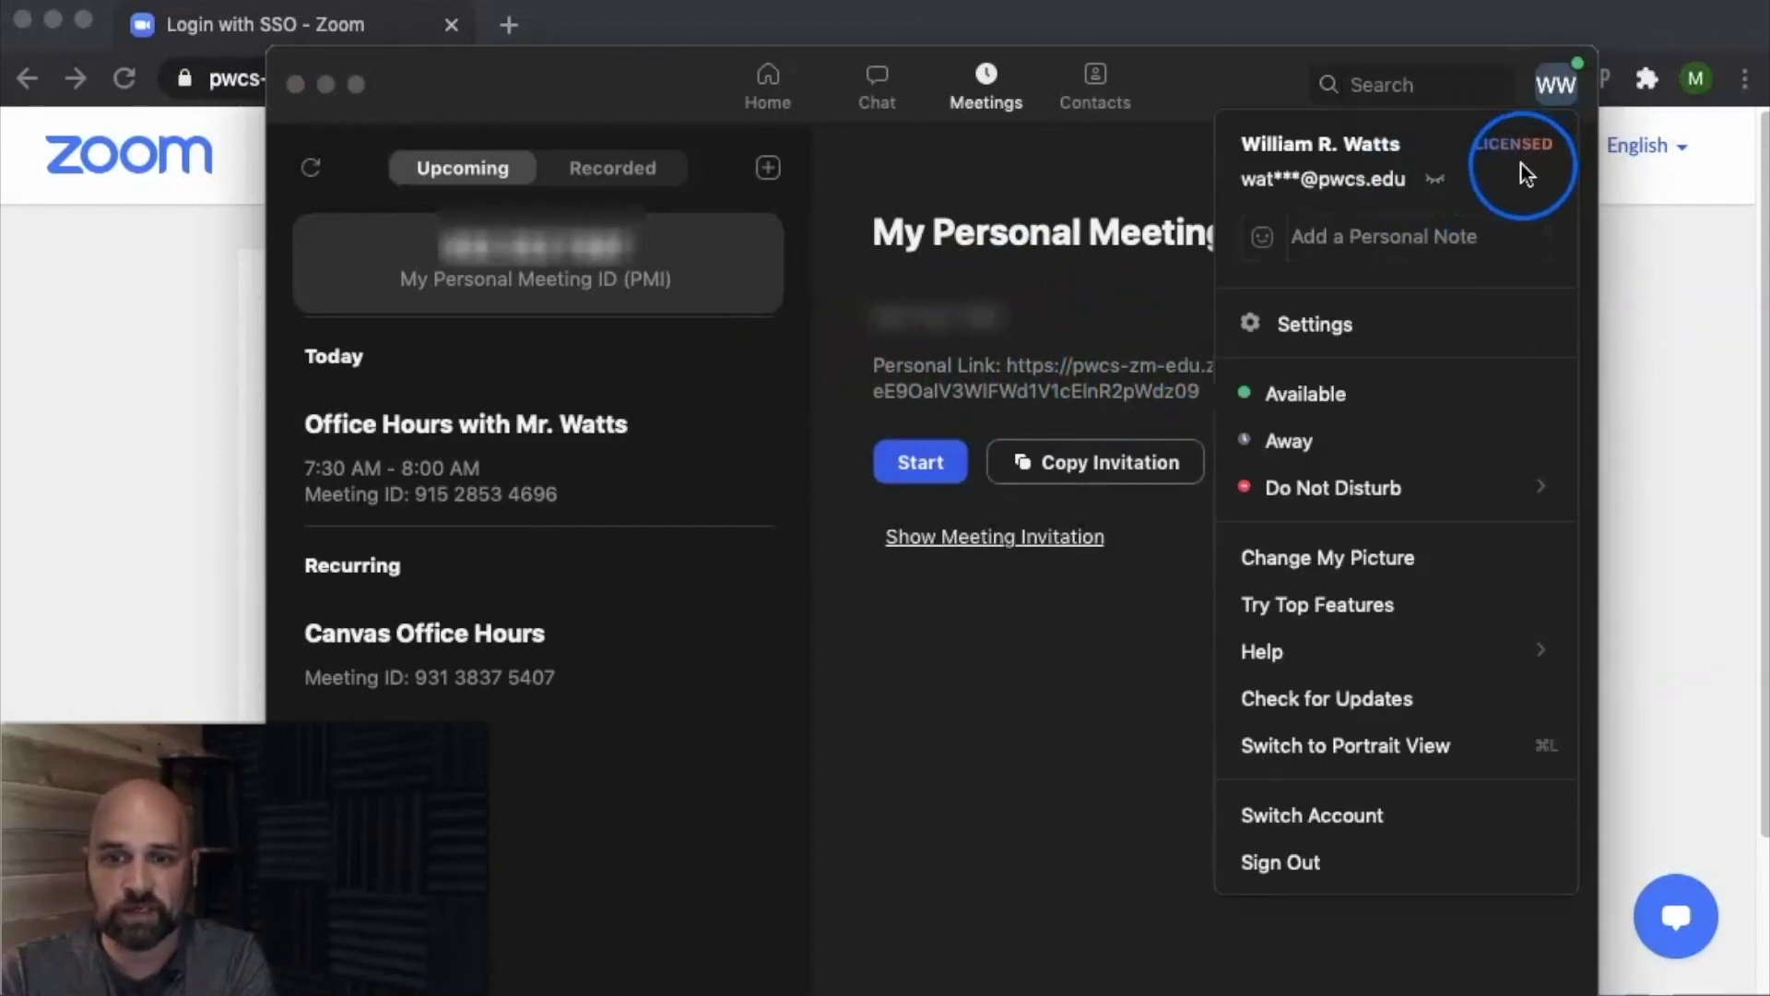
click(771, 112)
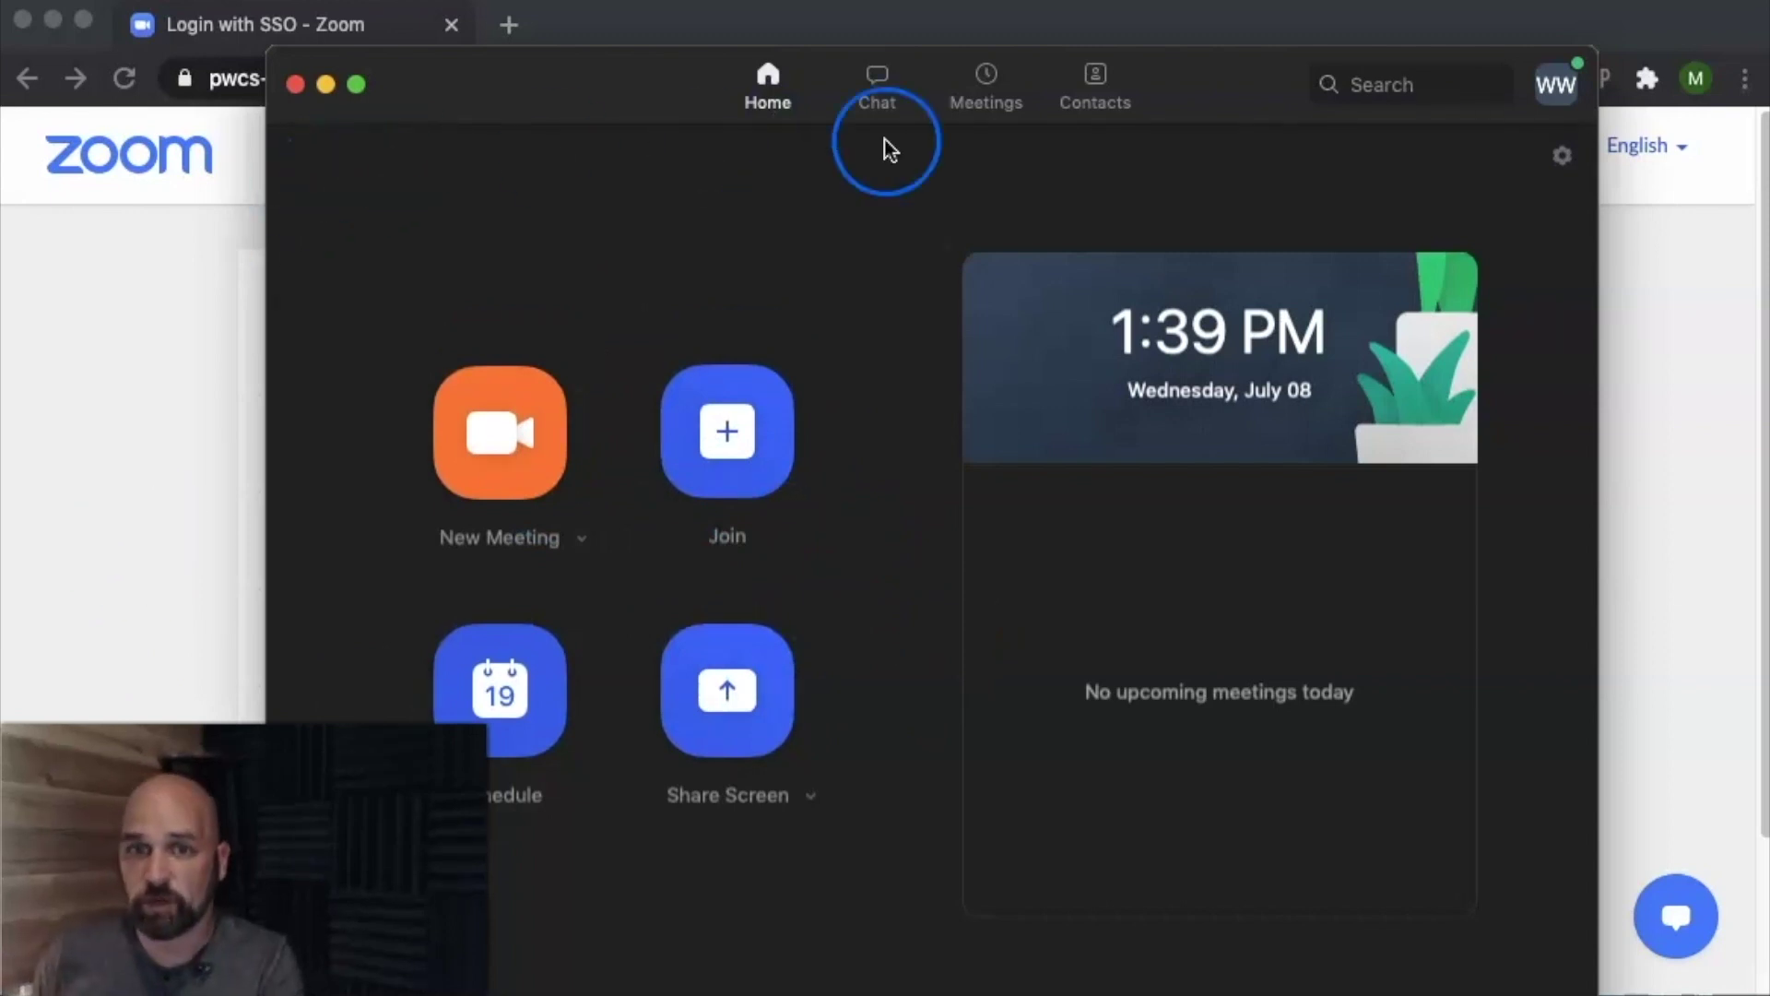
click(326, 83)
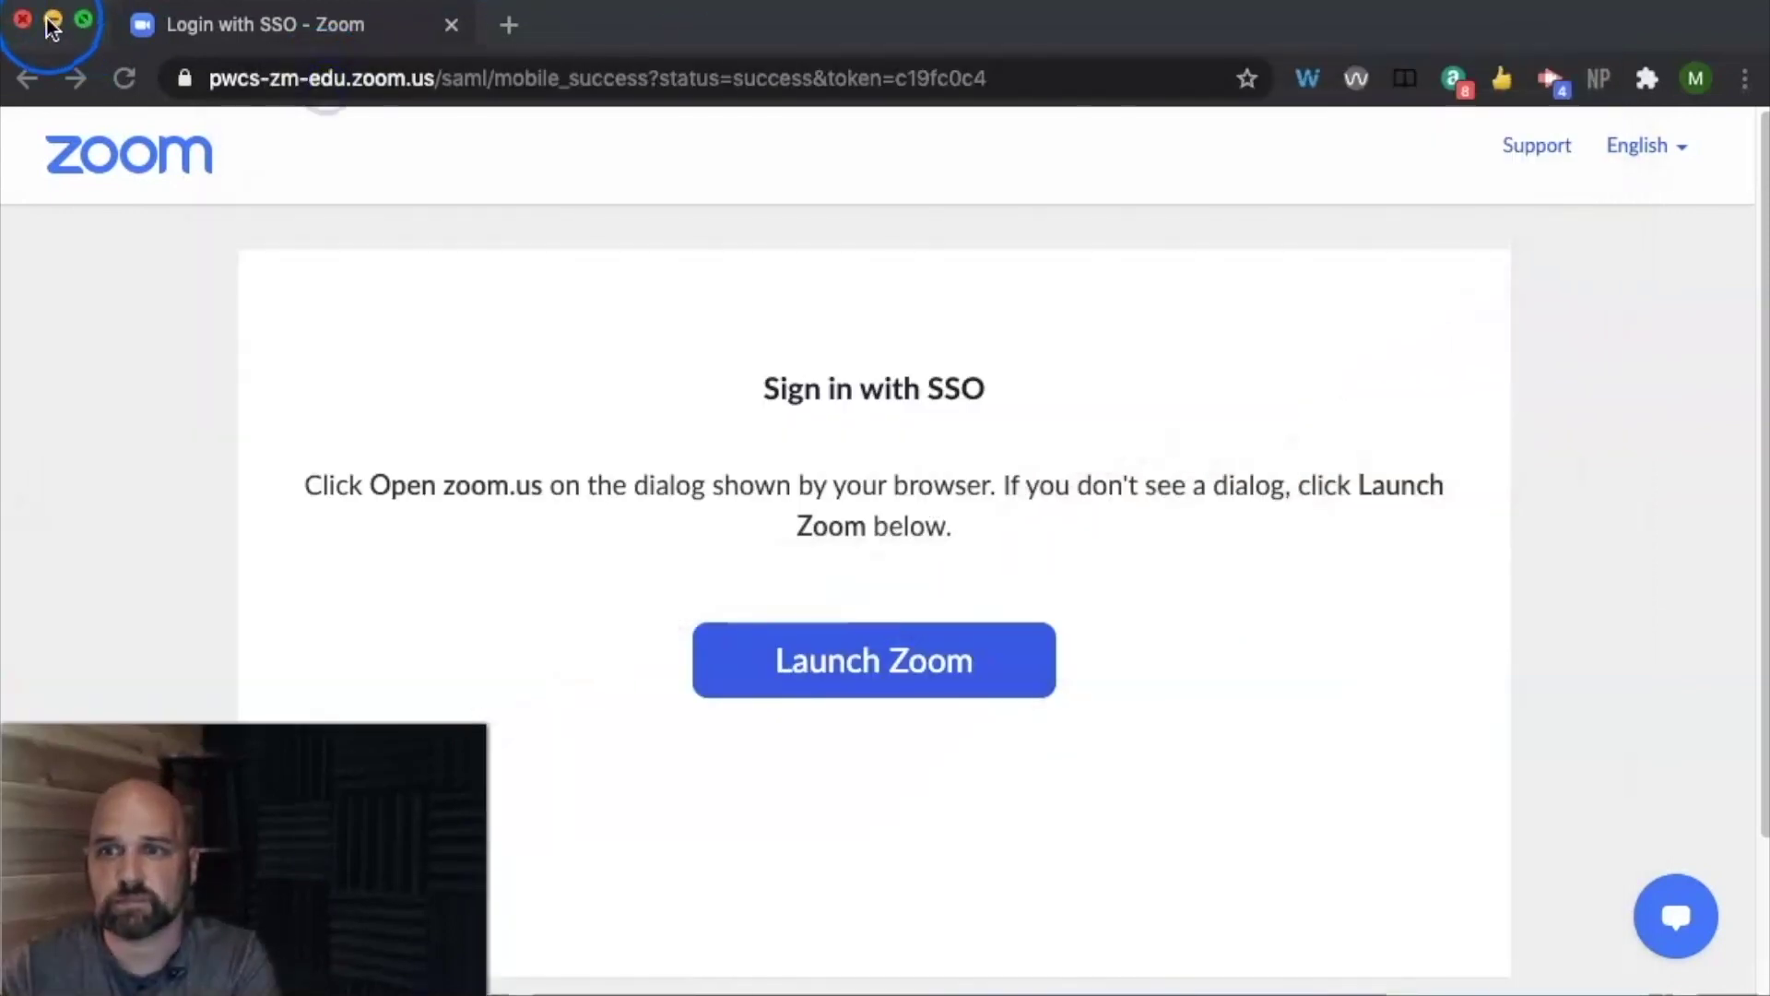
Step: Sign the iPad Zoom app into pwcs-zm-edu via SSO with the district Microsoft account
click(51, 26)
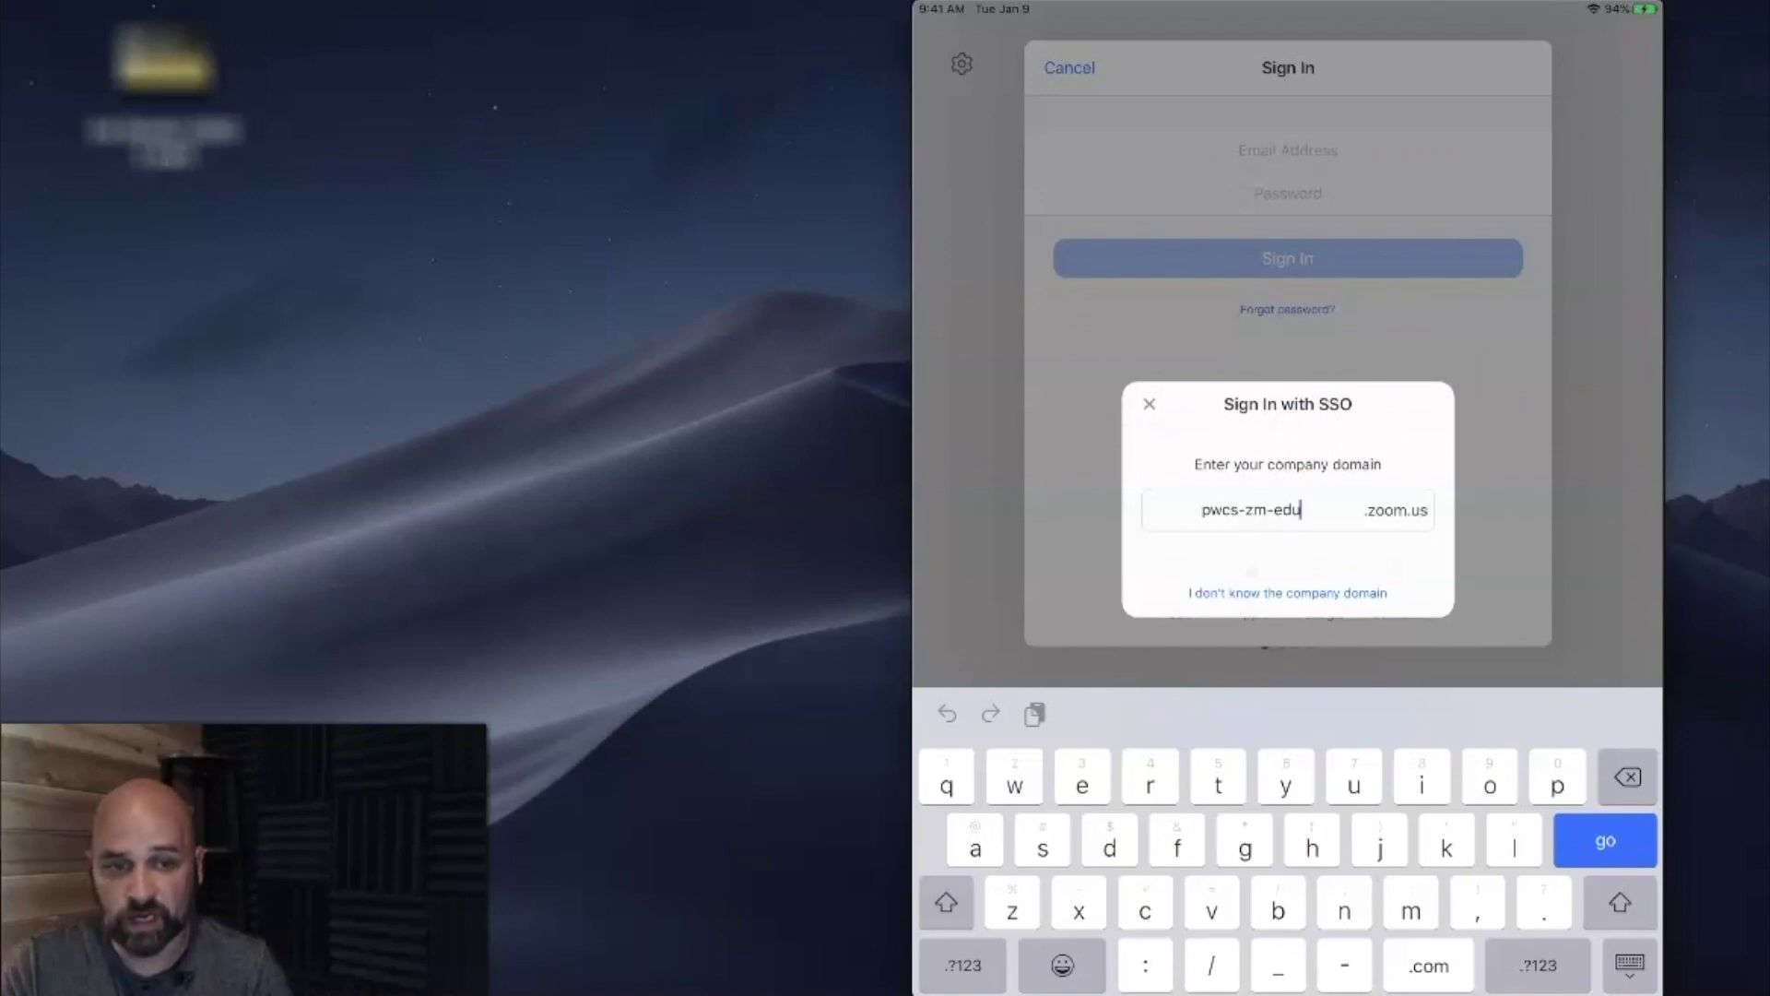
key(Return)
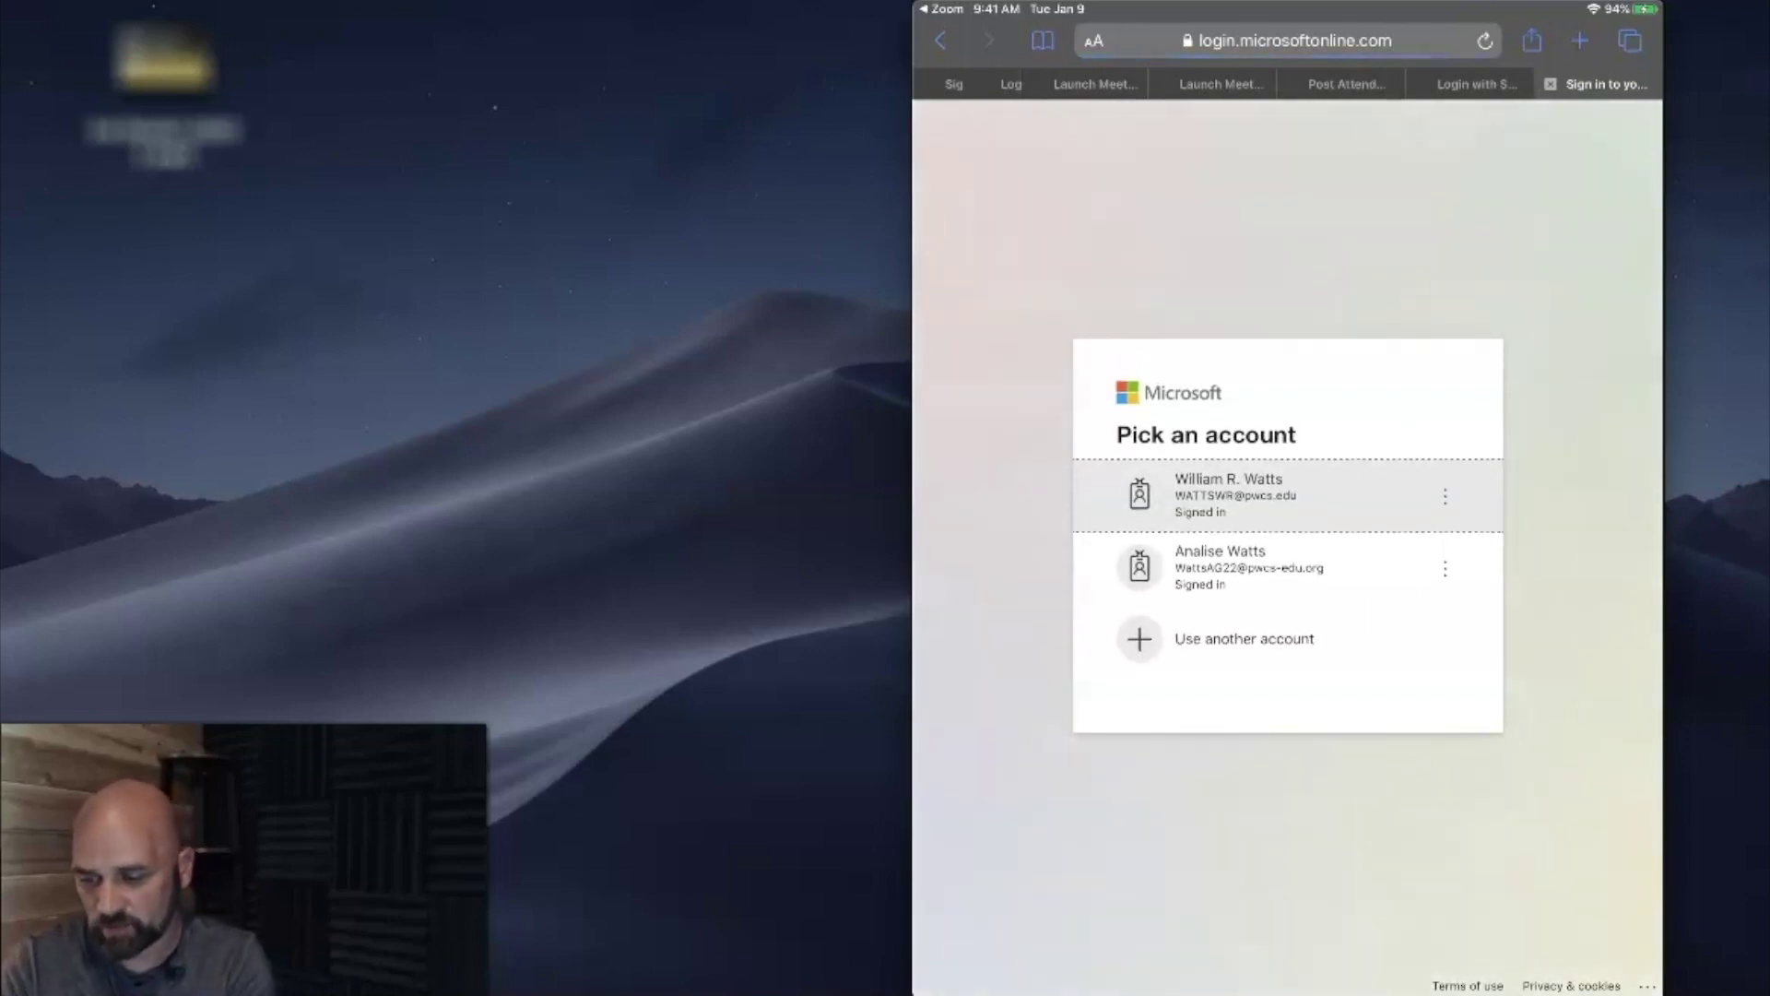
click(1228, 495)
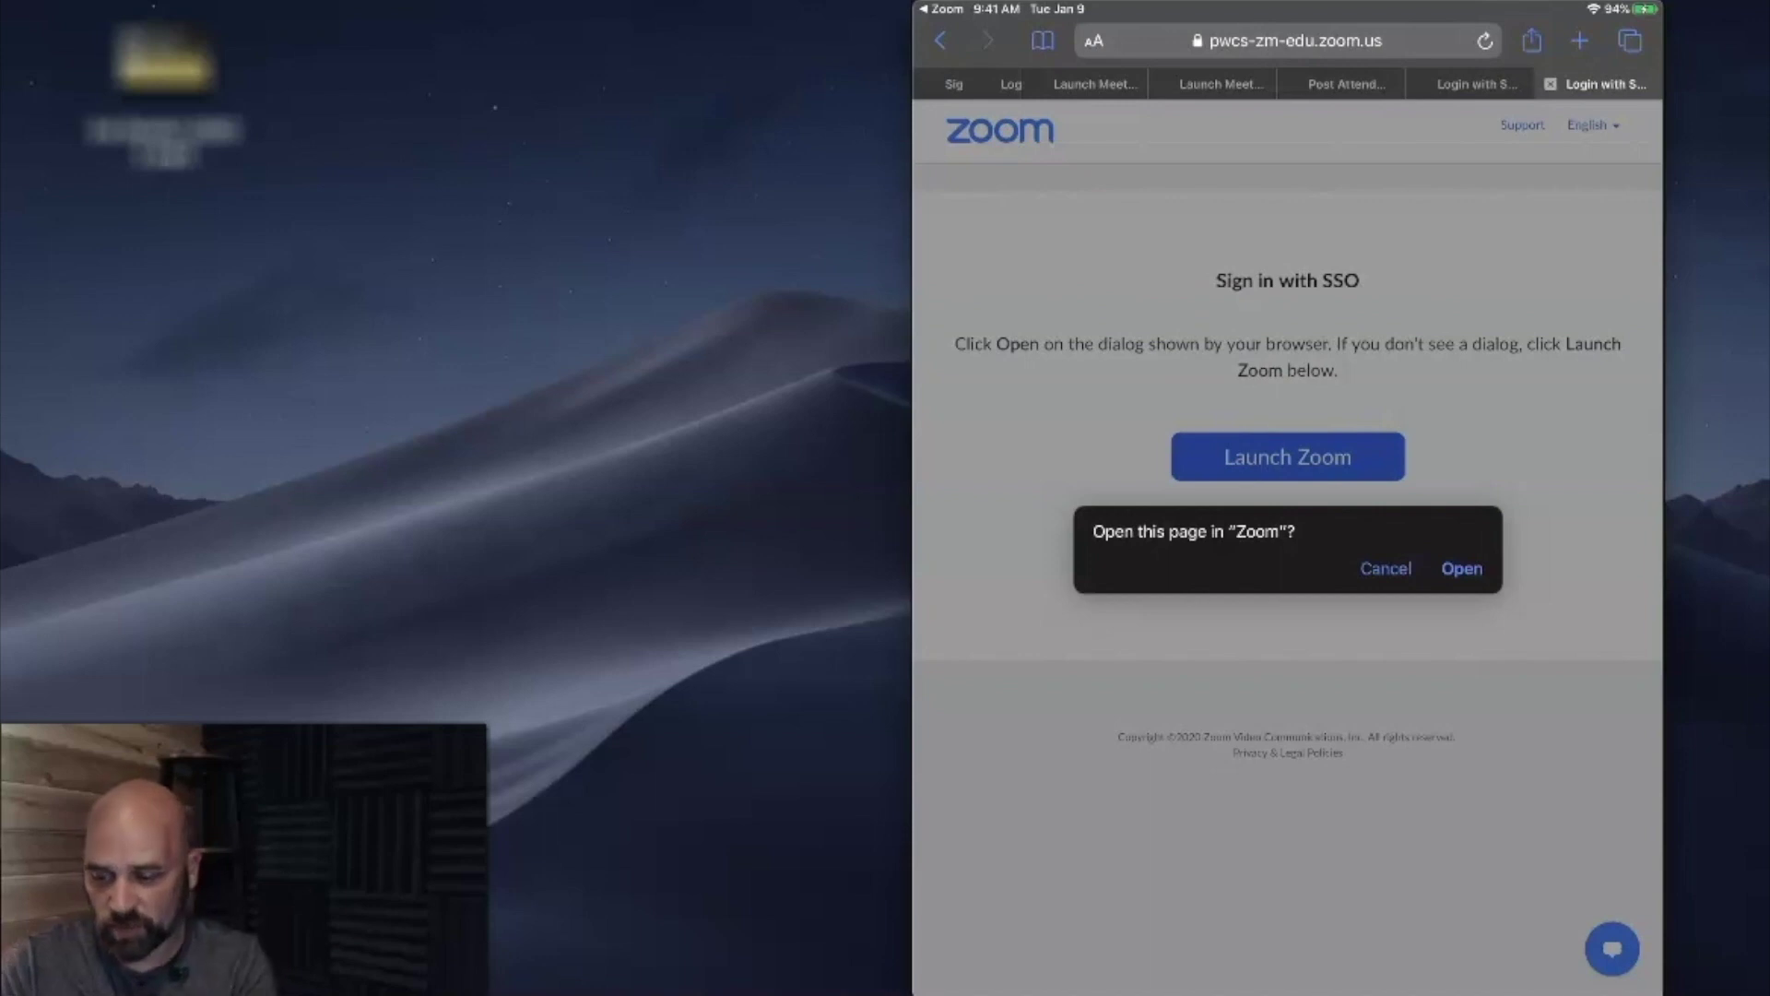
click(1462, 569)
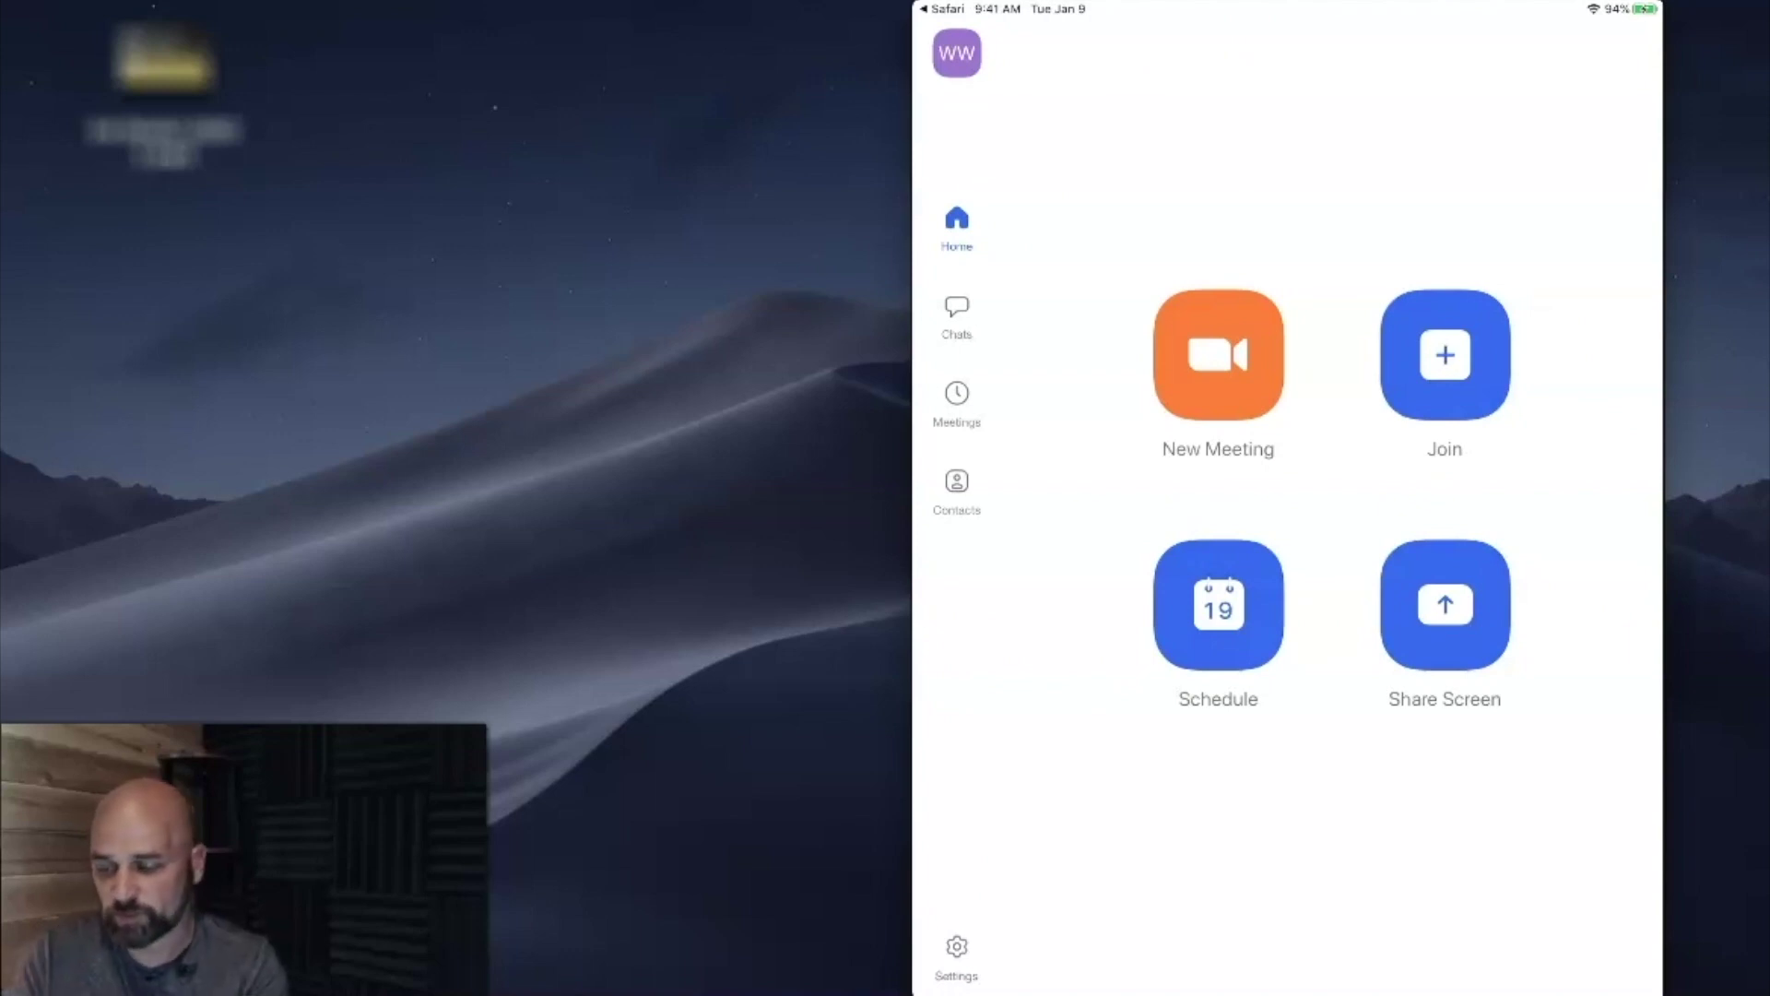
mouse_move(1286, 498)
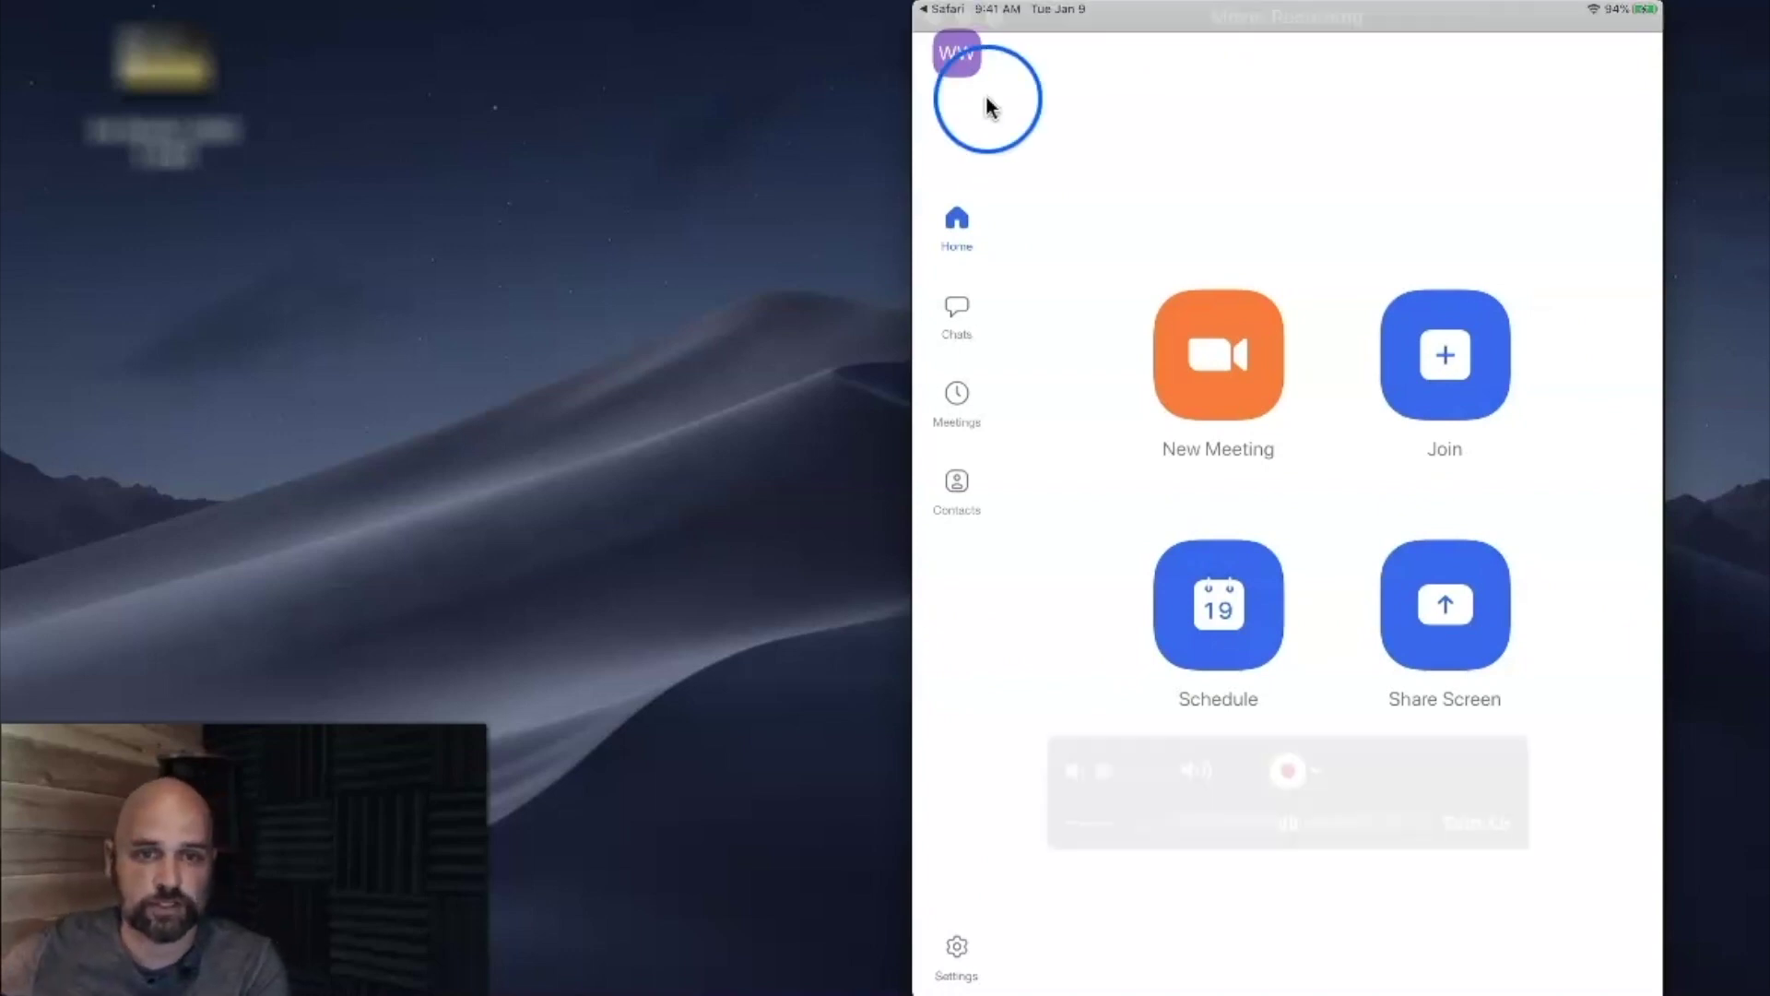
click(965, 16)
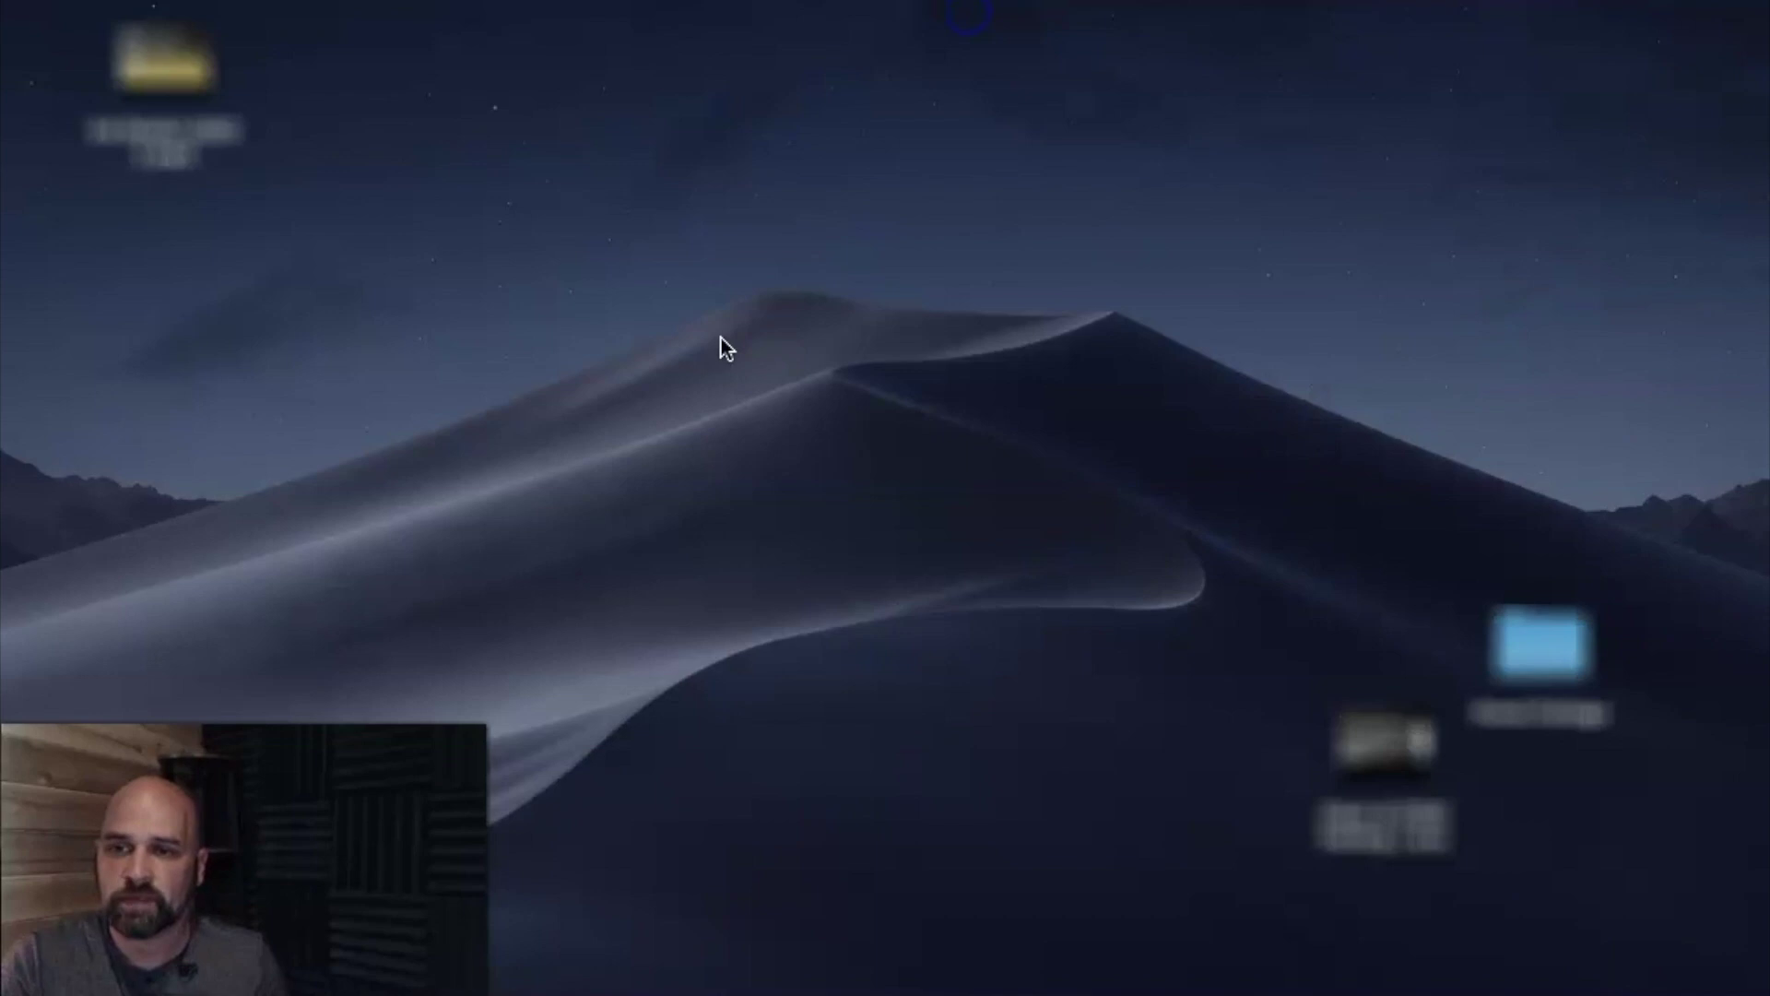